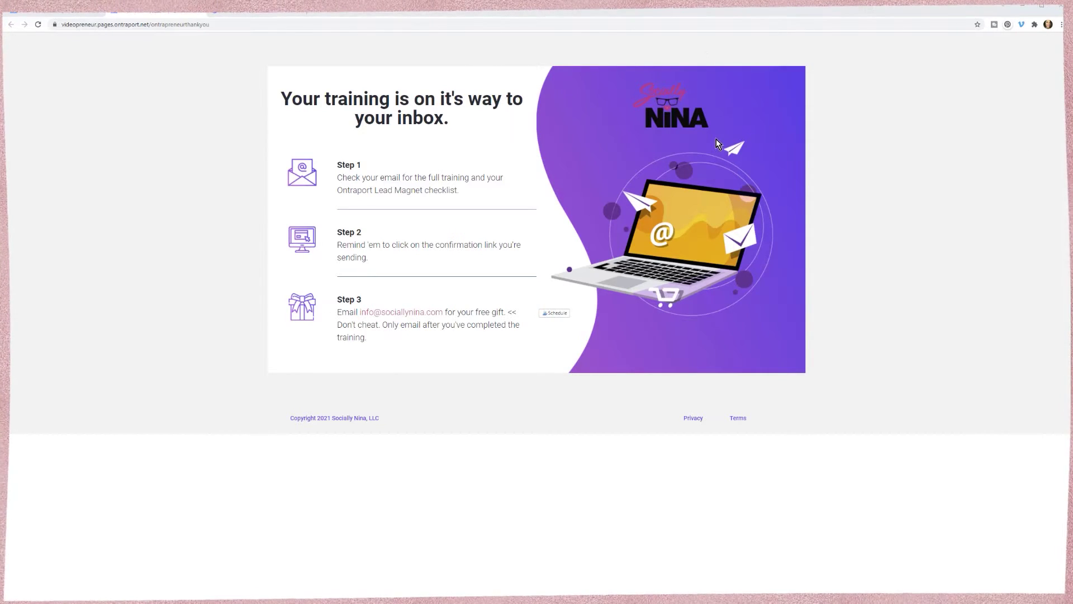
Review the Ontraport landing-page draft with its laptop illustration, then switch to the Canva home page.
click(48, 11)
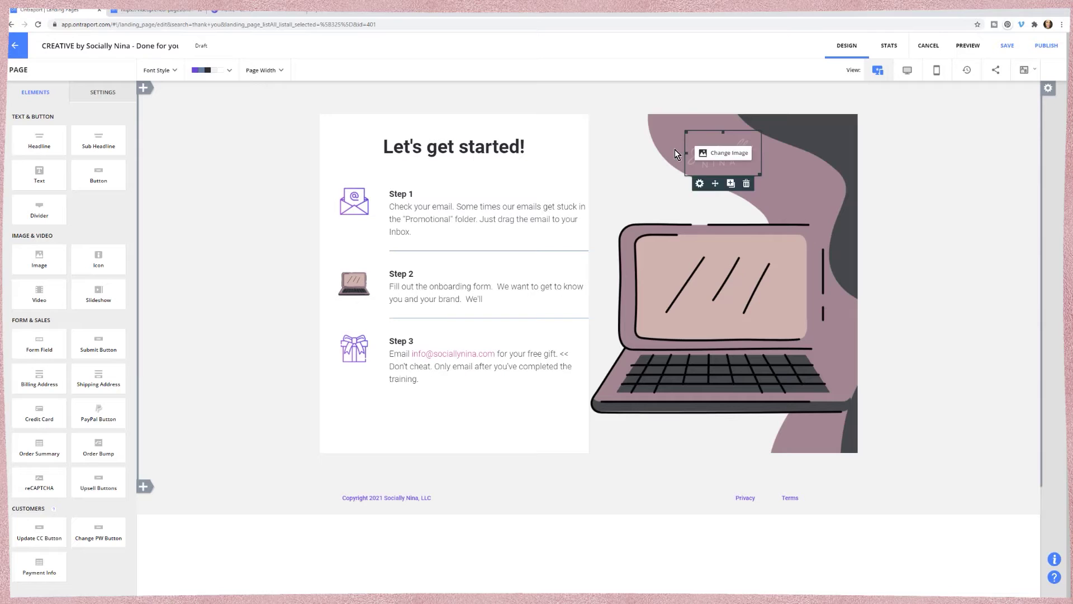
mouse_move(744, 283)
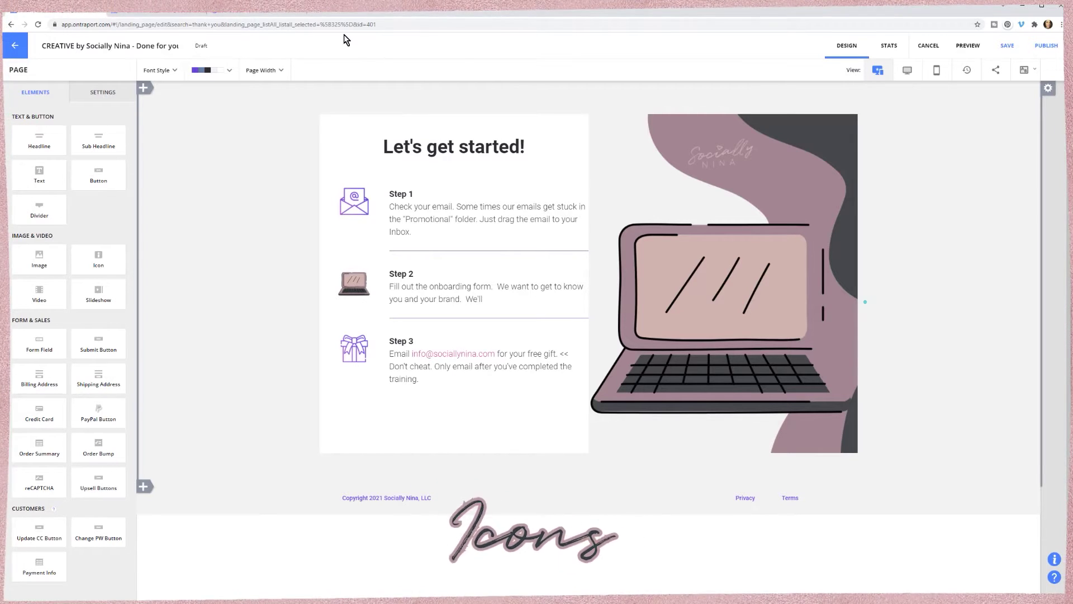
click(256, 12)
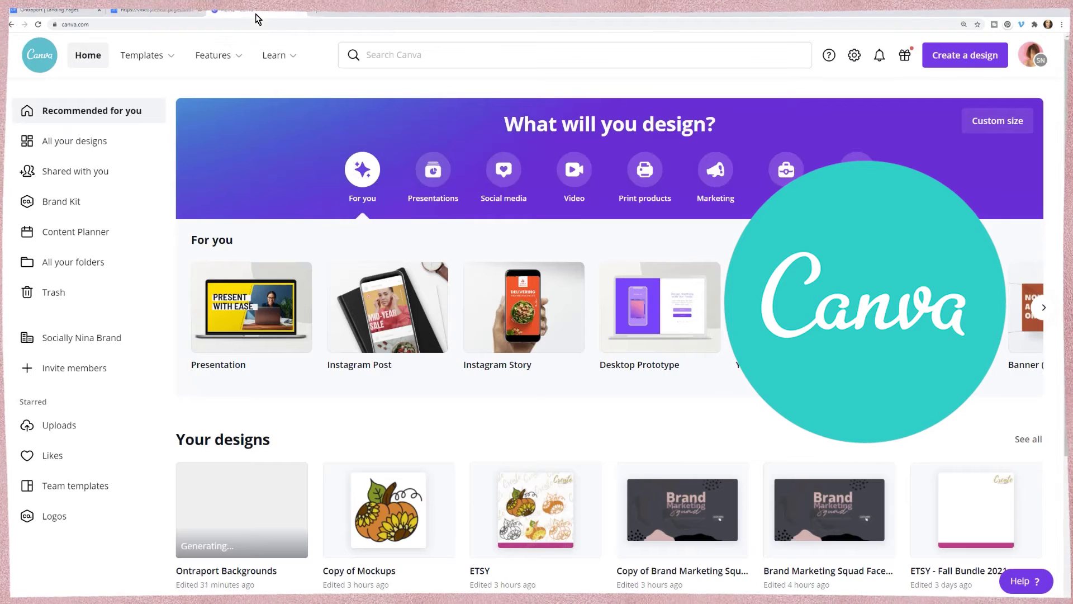
Create a new custom-size Canva design of 500 × 500 px.
click(978, 61)
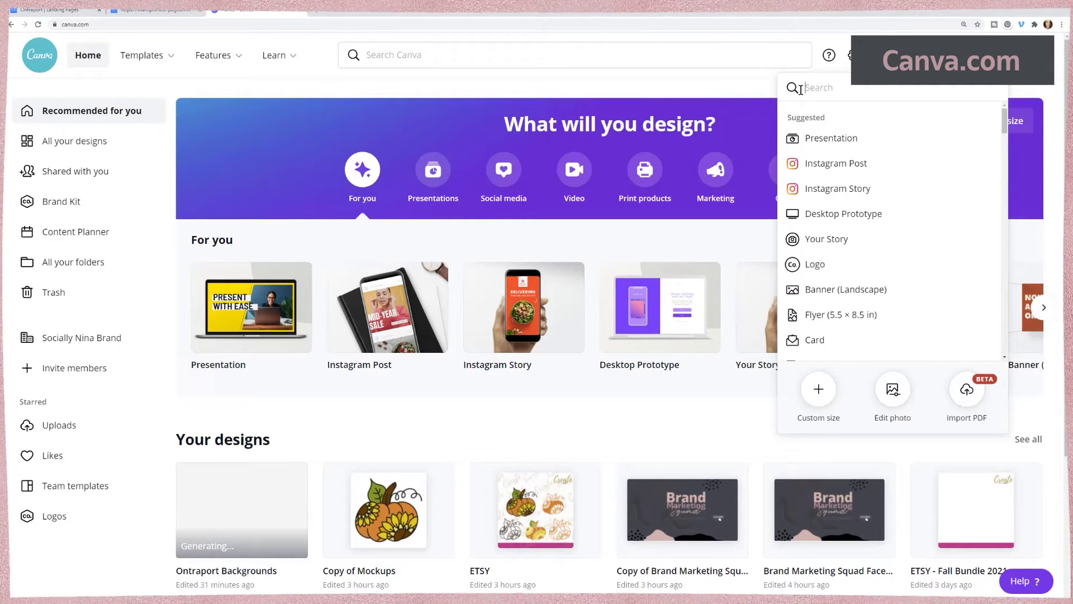
text(500)
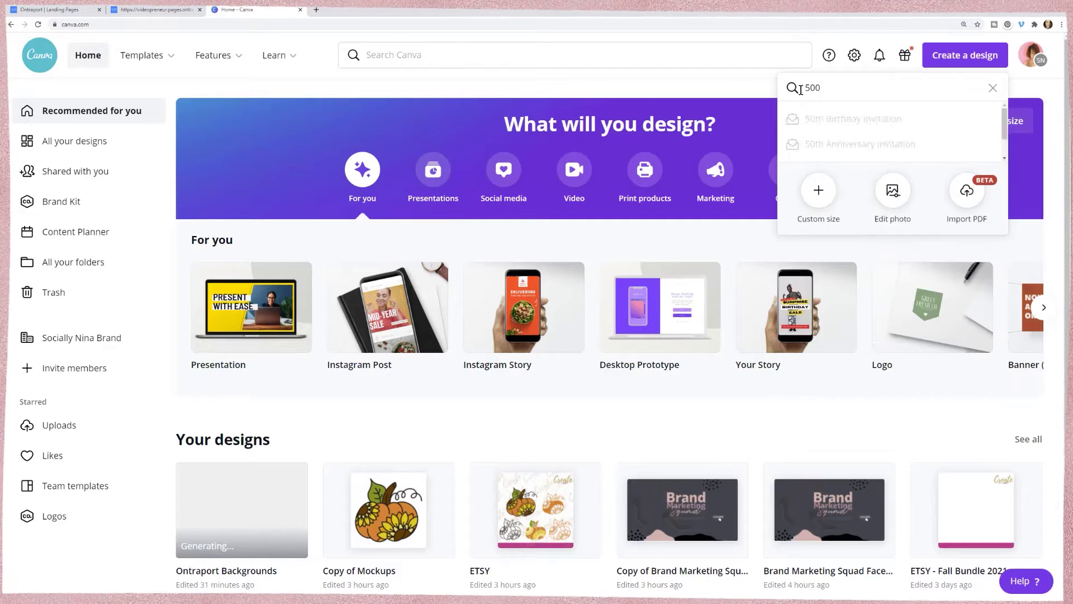
click(819, 195)
click(831, 128)
text(50)
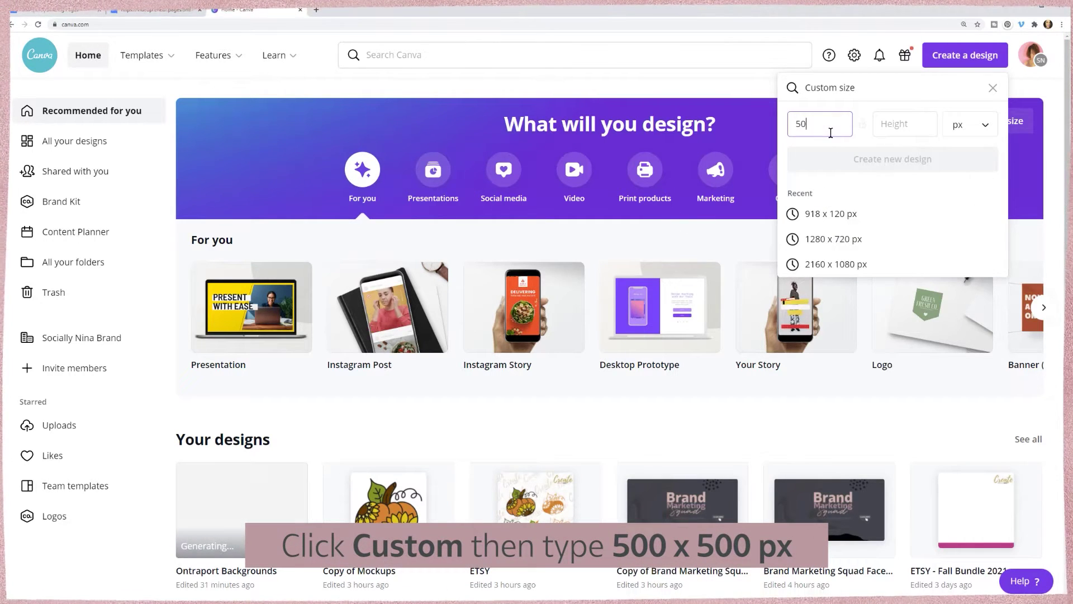
text(0)
click(916, 119)
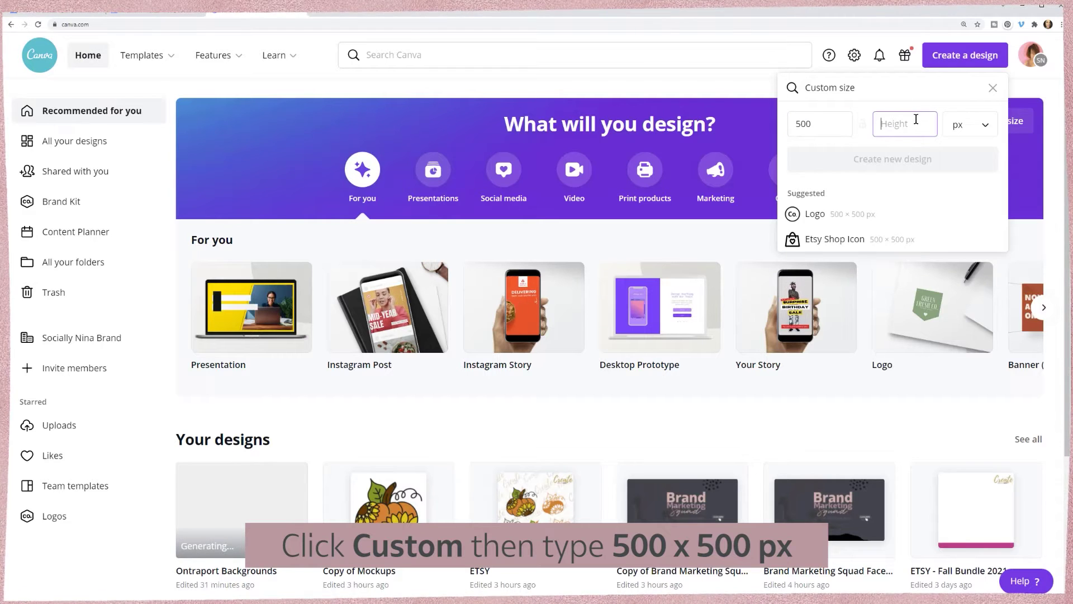
text(500)
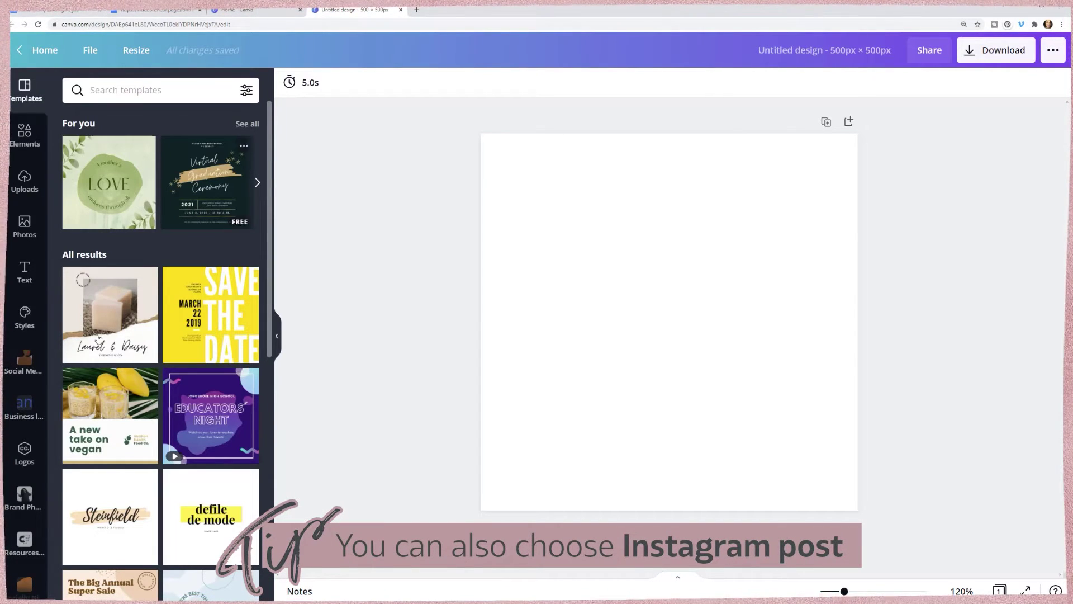
Show the Elements library, check the brand colours in Styles, and return to Elements.
click(24, 134)
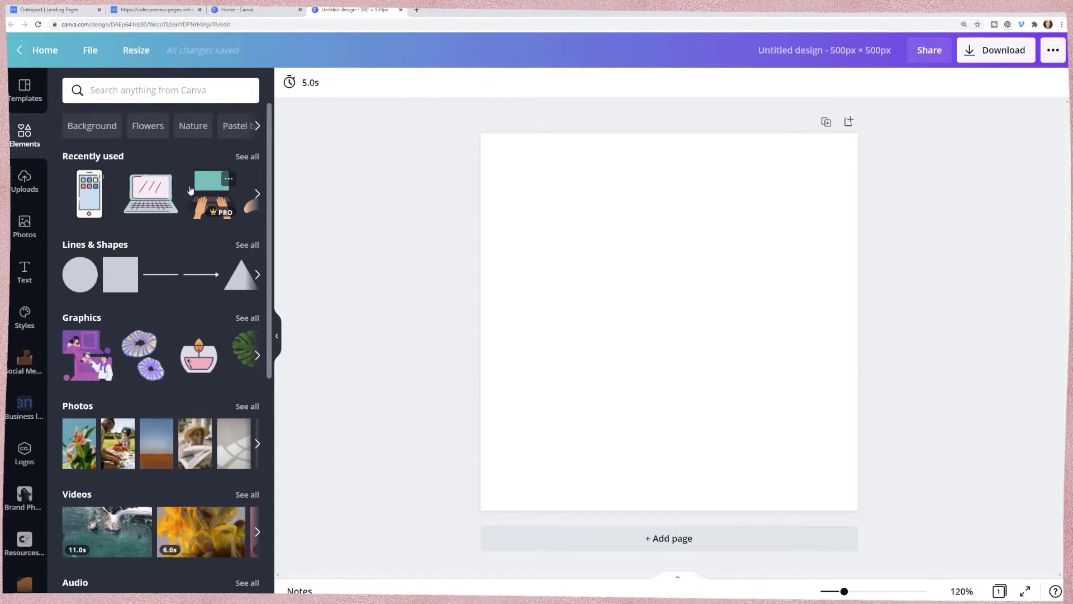
click(25, 313)
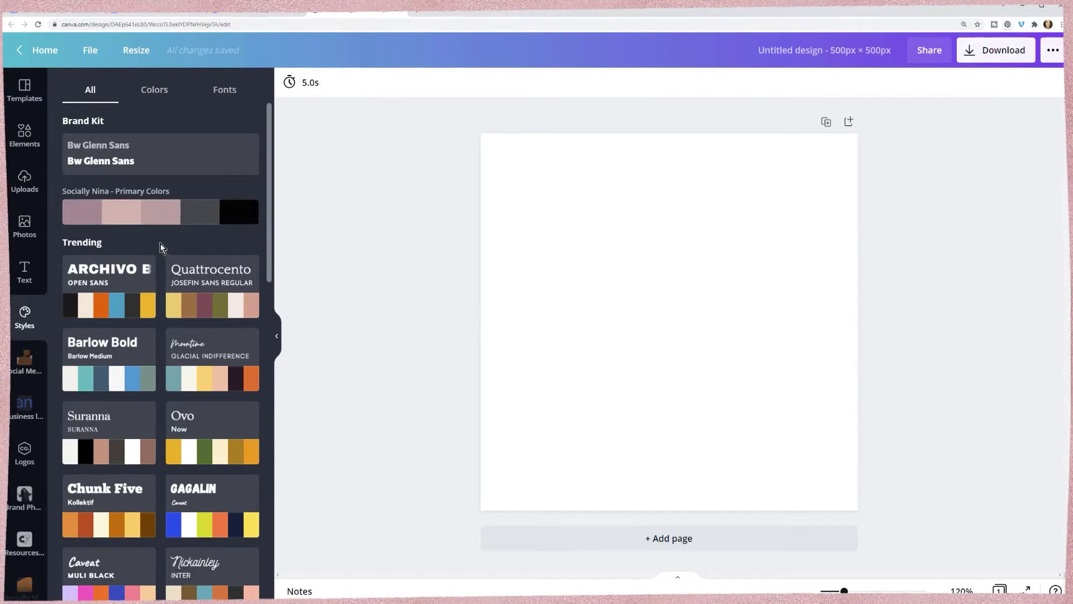
click(25, 134)
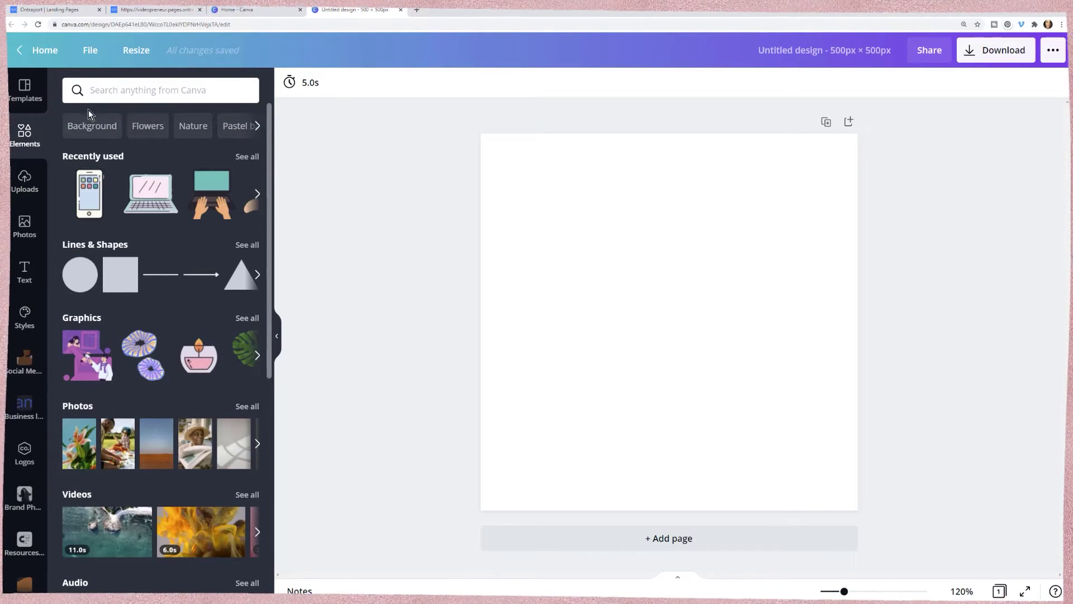
Search Elements for 'computer', filter to Graphics, and add the pink hand-drawn laptop.
click(104, 92)
text(computer)
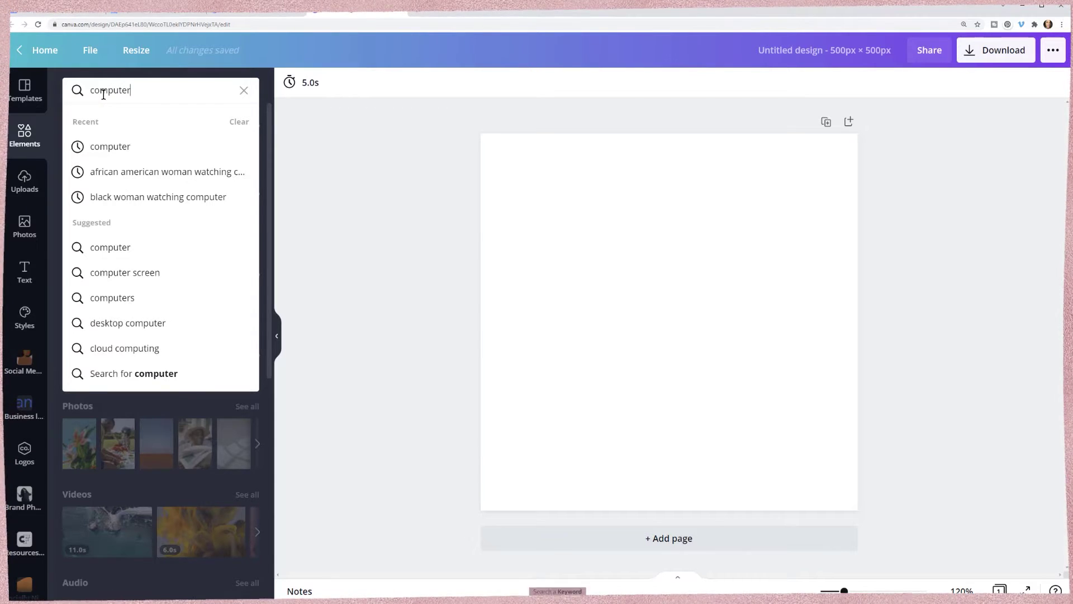
key(Return)
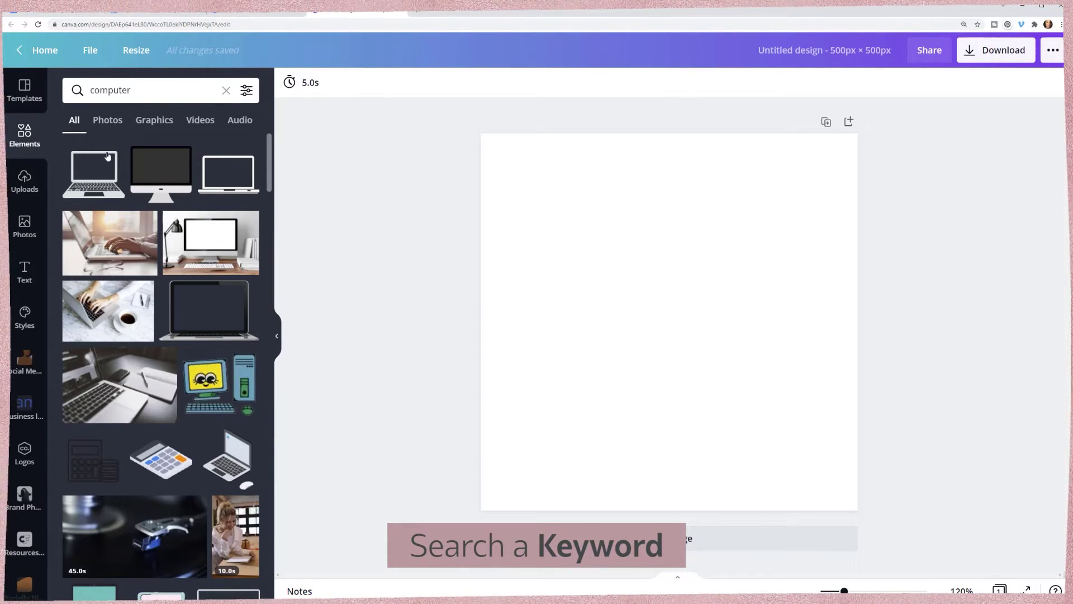
click(160, 122)
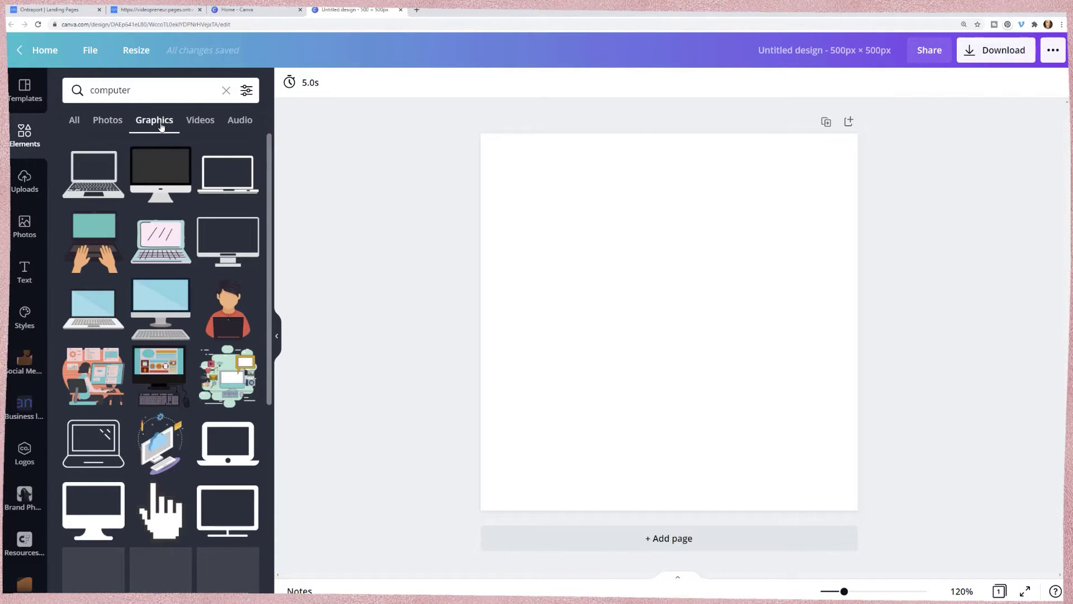
click(74, 121)
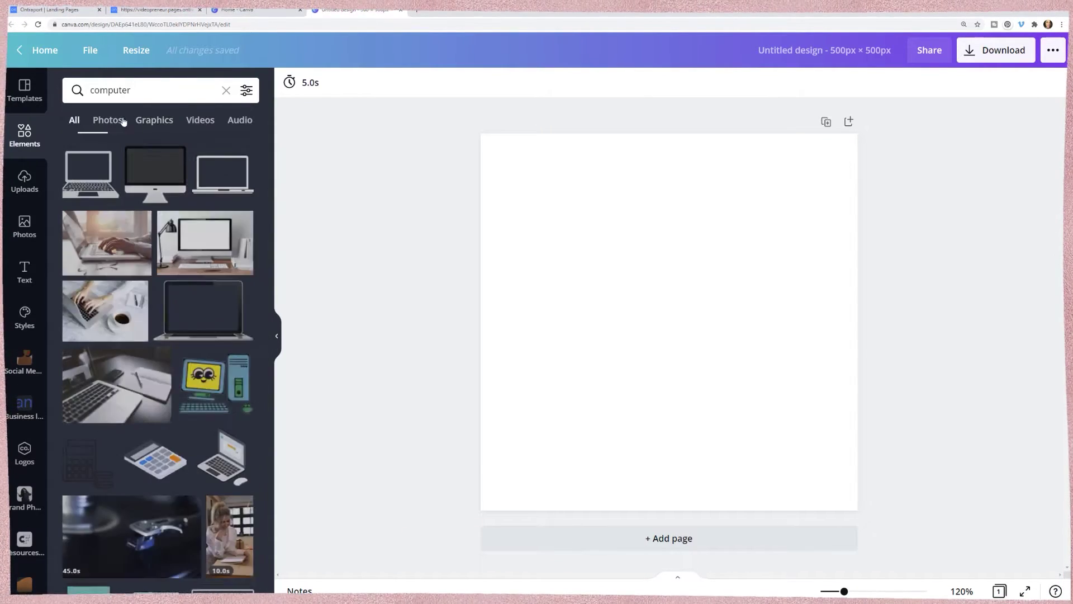
click(146, 124)
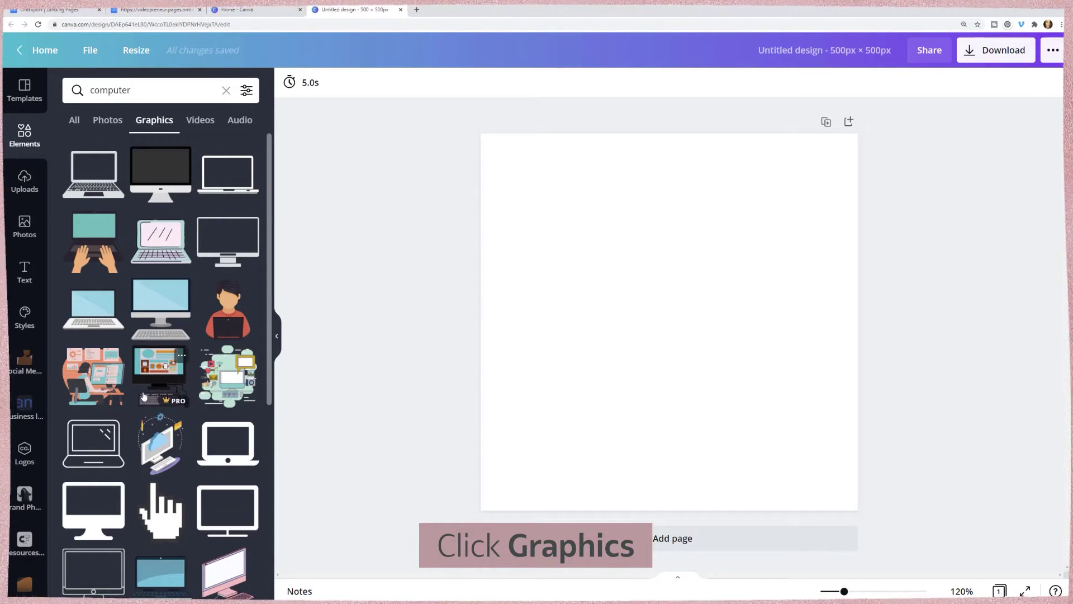
scroll(146, 395, down, 1)
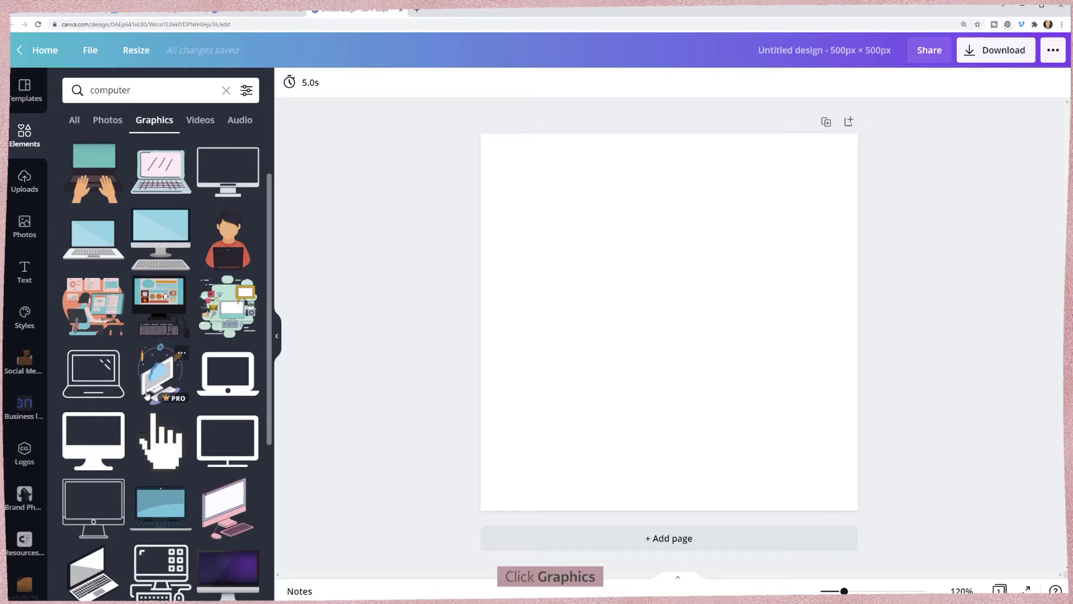
scroll(147, 395, up, 1)
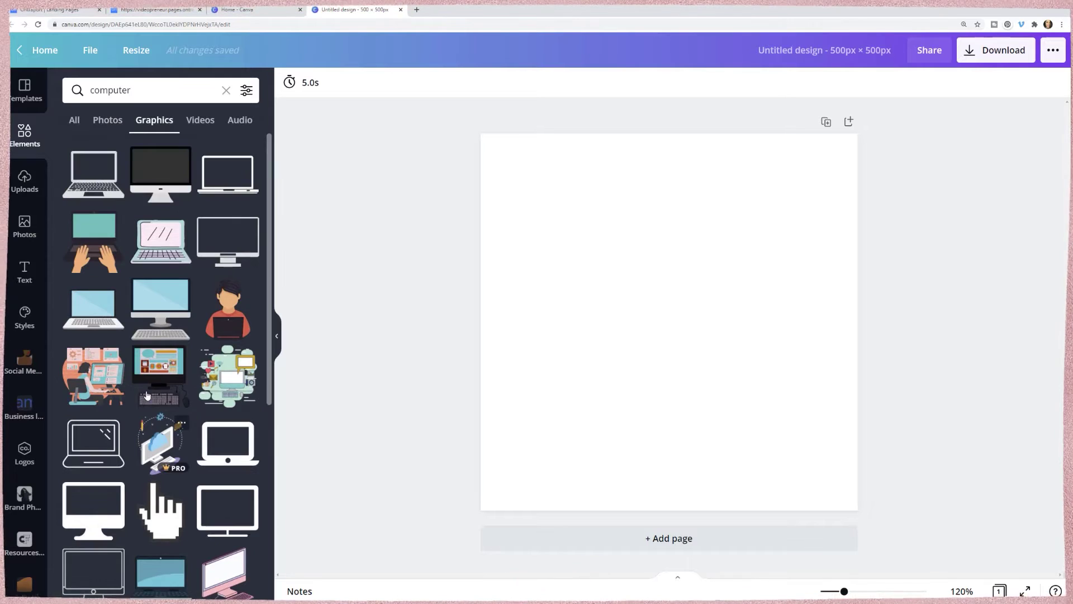
click(157, 242)
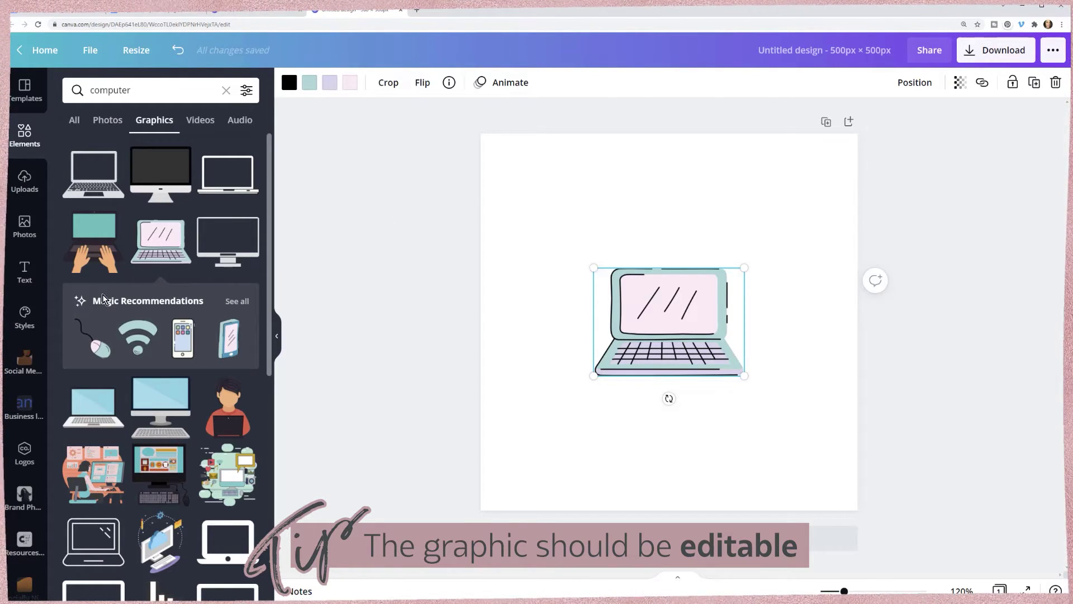
Browse all Magic Recommendations graphics that match the laptop.
click(232, 302)
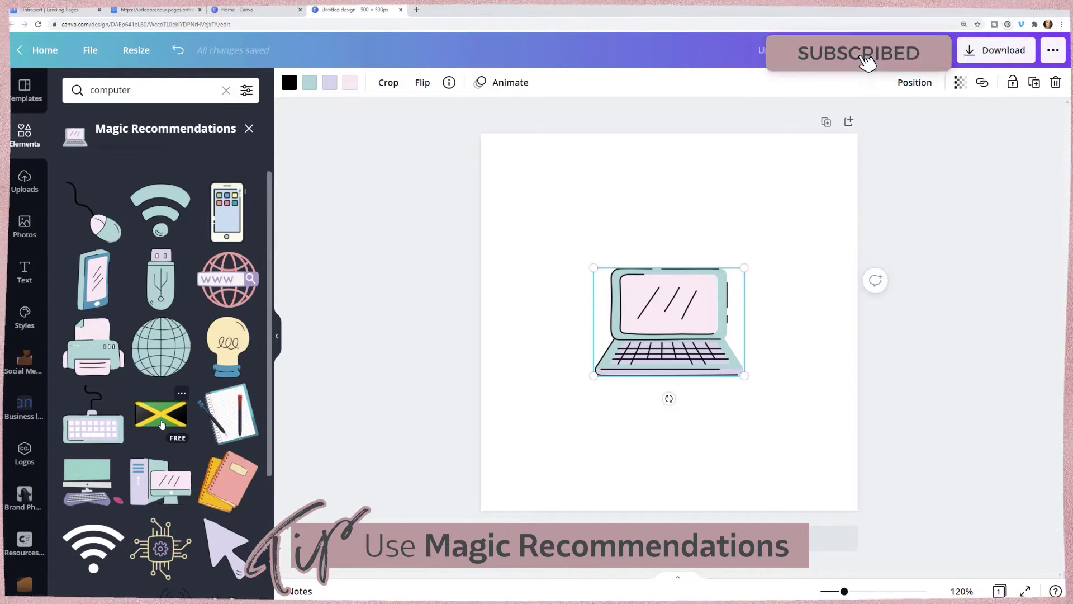
scroll(211, 337, down, 3)
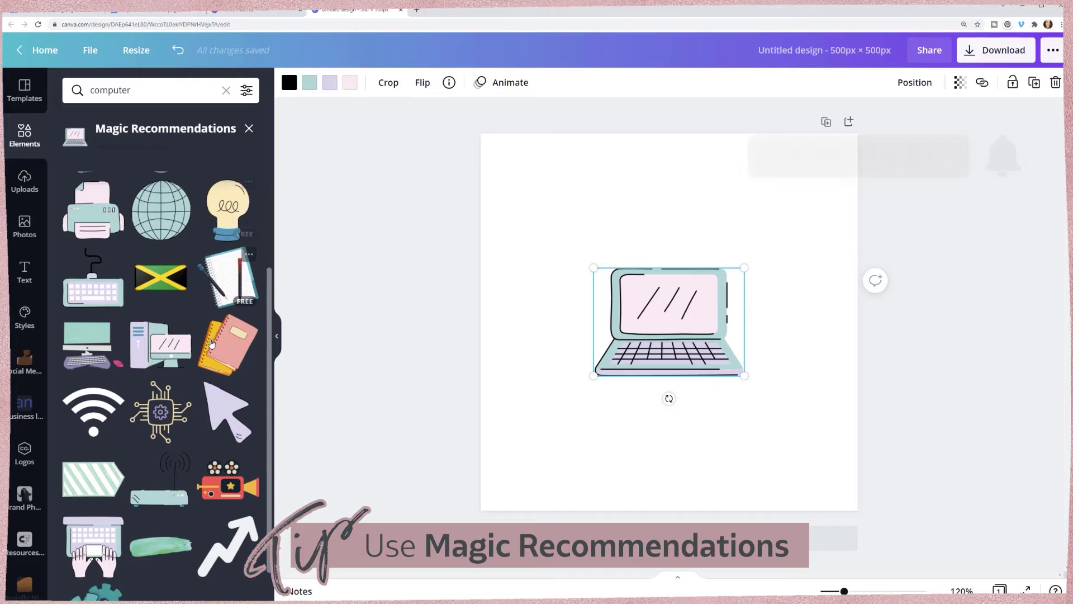
scroll(186, 489, up, 3)
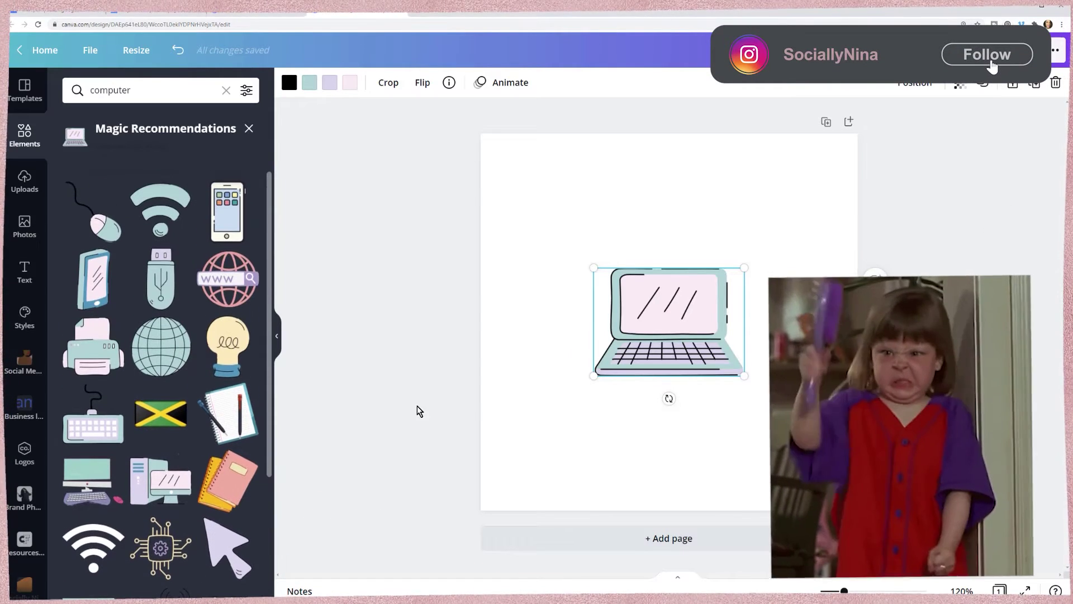
Enlarge the laptop to about 481 × 345 px, nearly full page width, and centre it.
drag(670, 320, 555, 172)
drag(631, 241, 810, 470)
drag(678, 246, 680, 297)
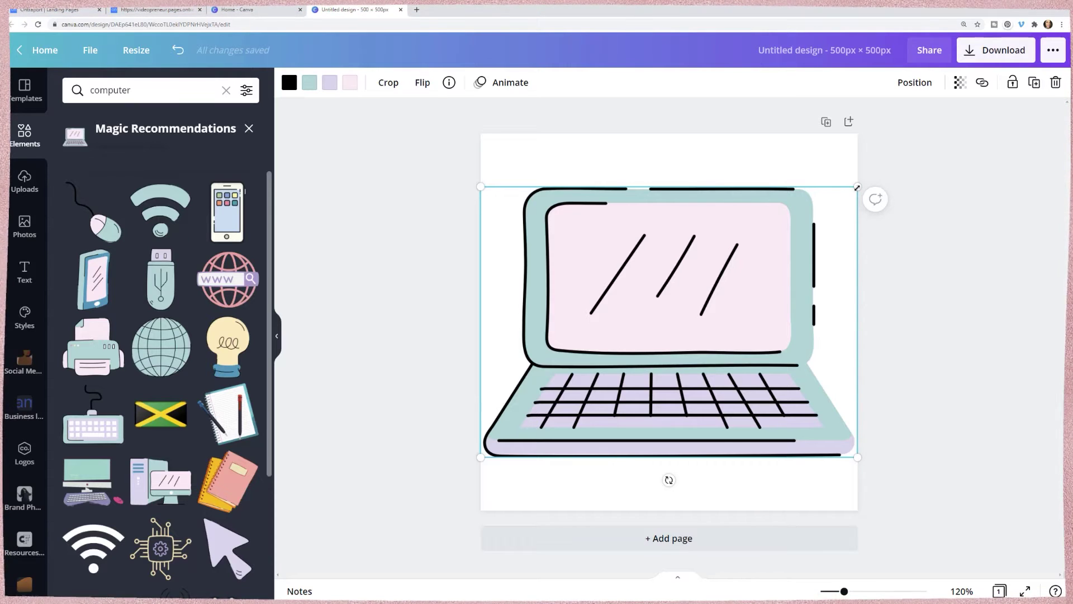
mouse_move(857, 187)
mouse_down()
mouse_move(721, 294)
mouse_move(864, 206)
mouse_up()
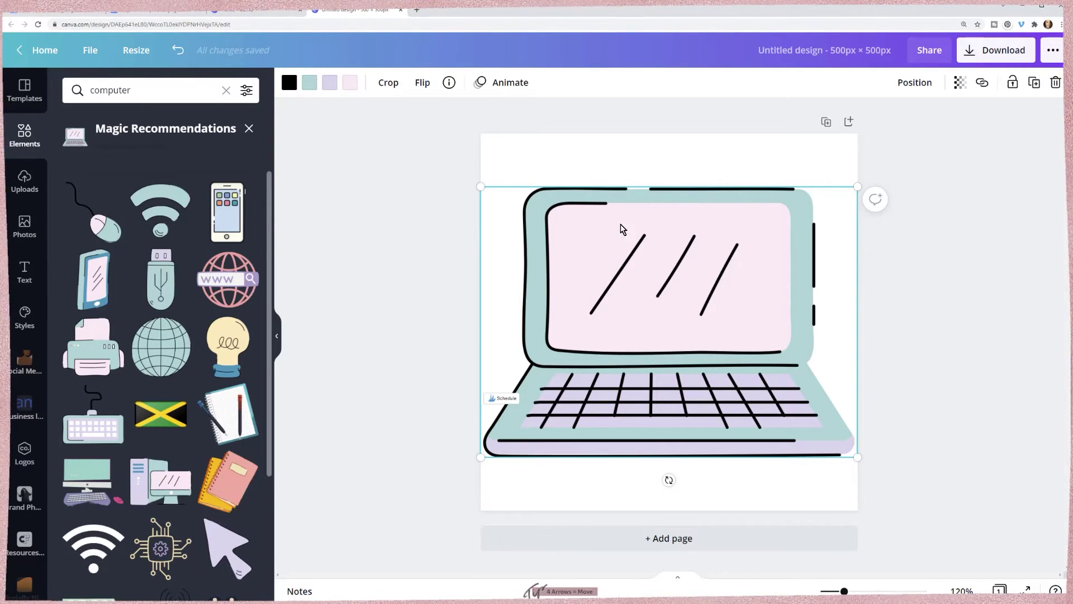
mouse_move(632, 218)
mouse_down()
mouse_move(633, 174)
mouse_move(632, 215)
mouse_up()
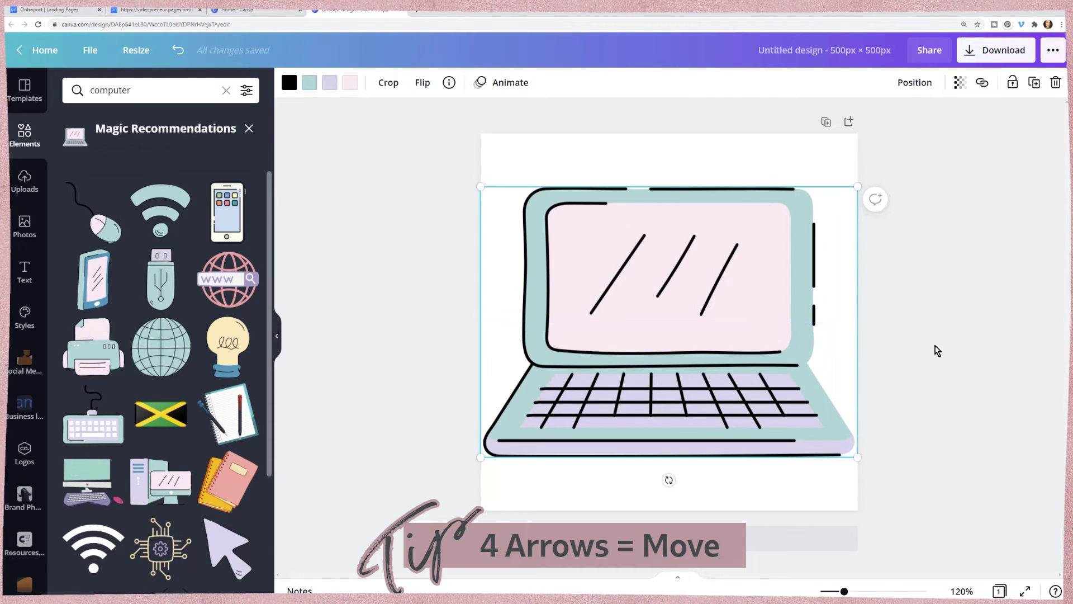
click(904, 321)
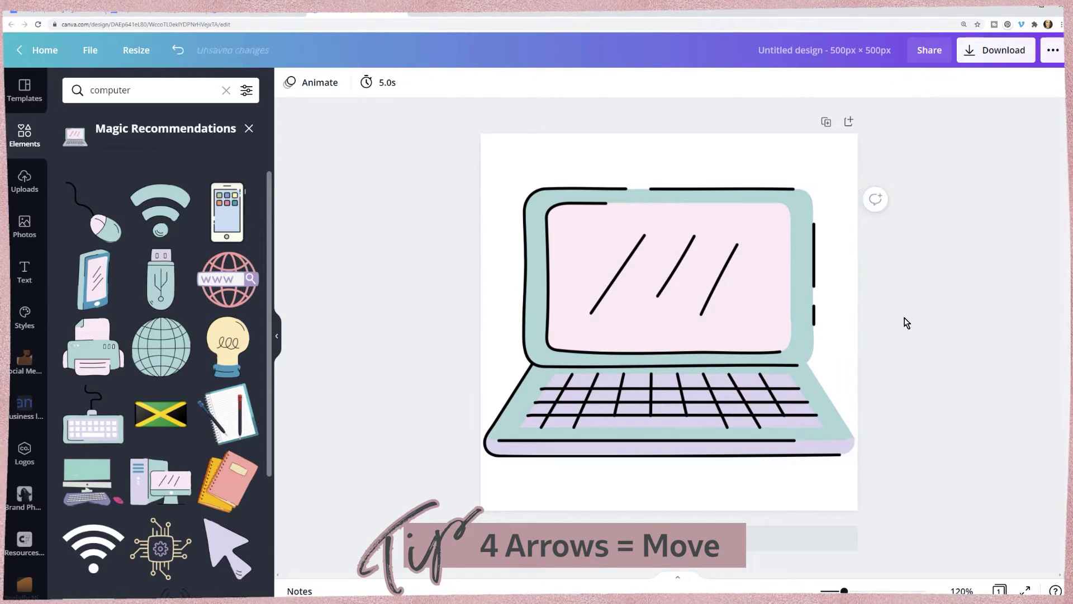
click(524, 147)
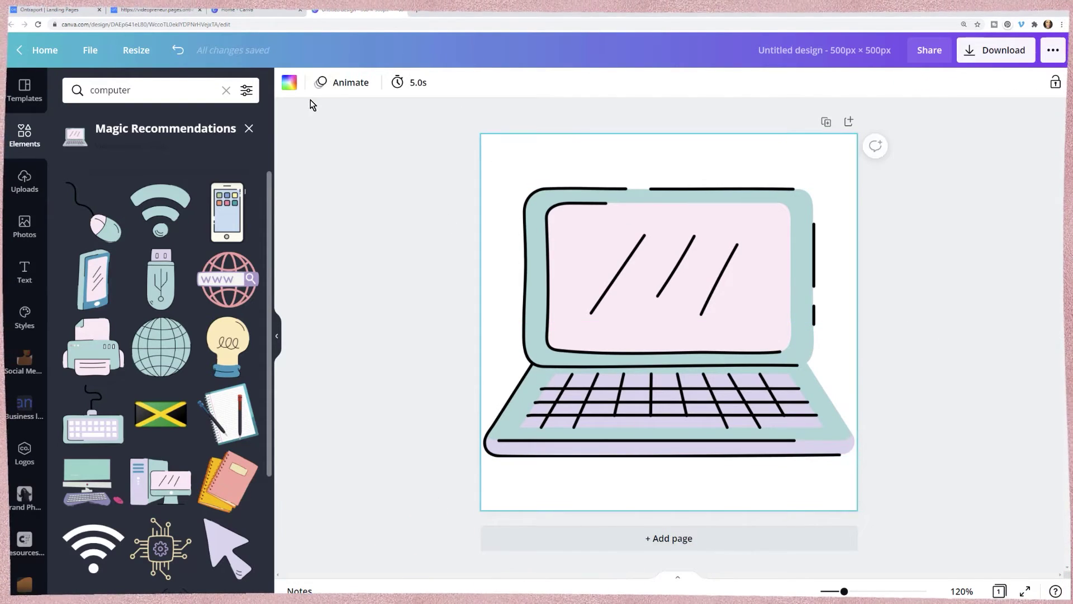
click(285, 86)
click(75, 158)
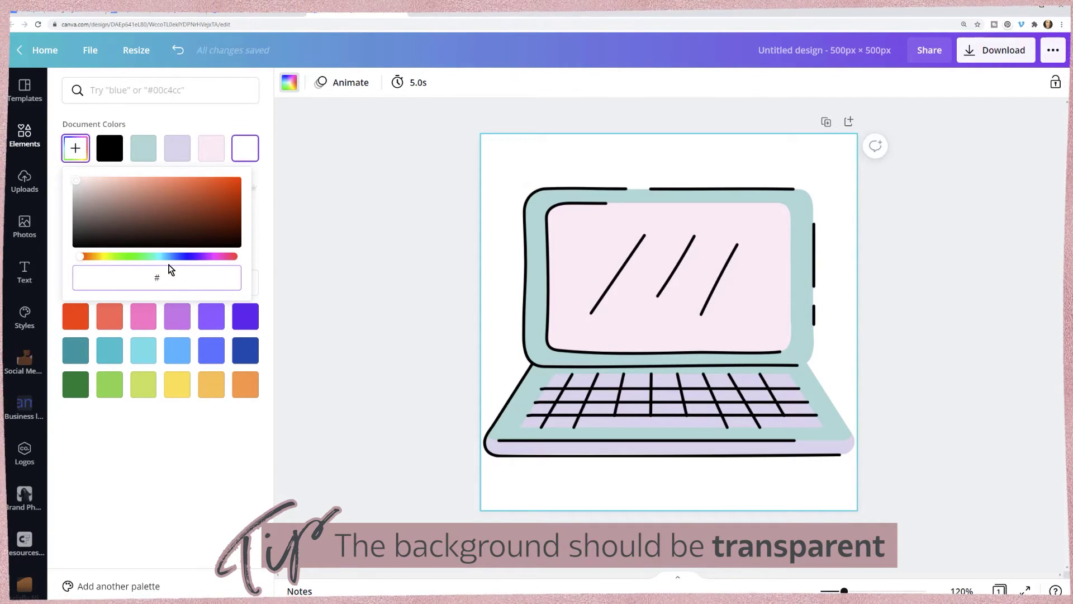
key(Escape)
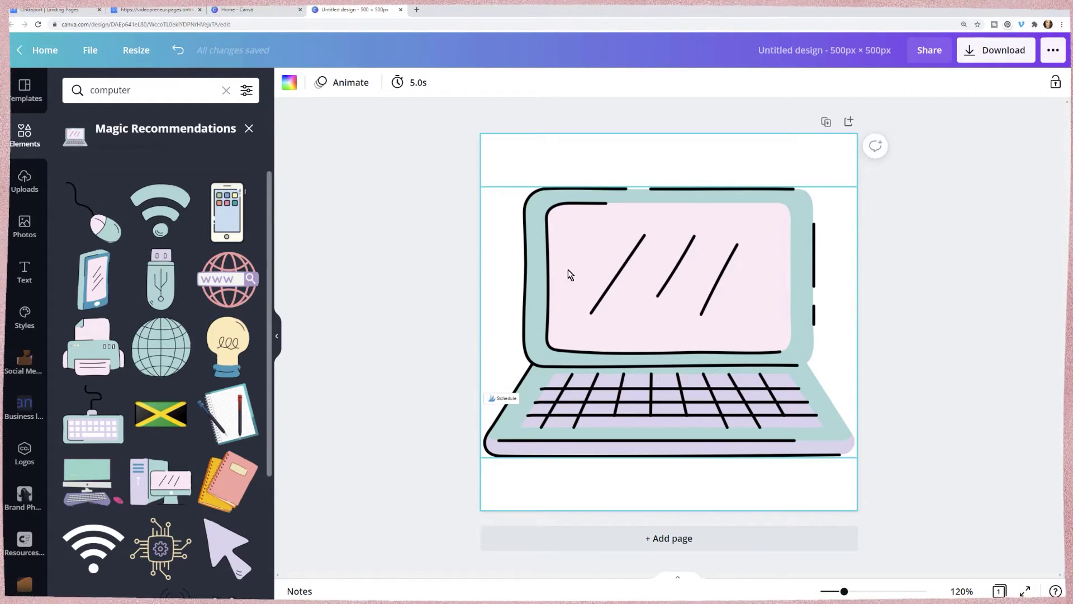
click(655, 306)
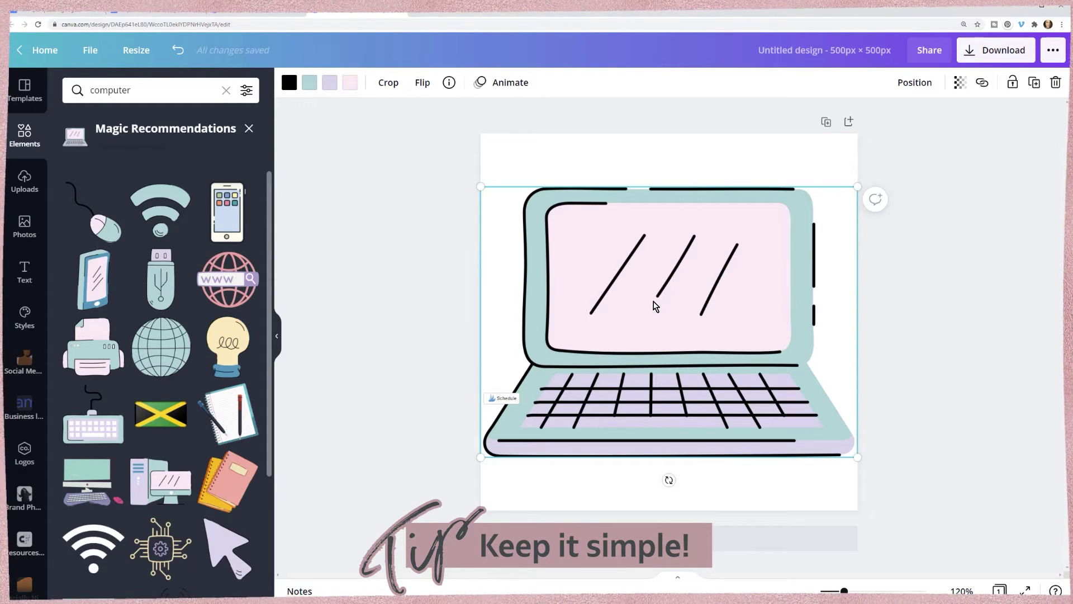
Apply the brand palette and shuffle until the background is mauve with a pink, black-outlined laptop.
click(17, 325)
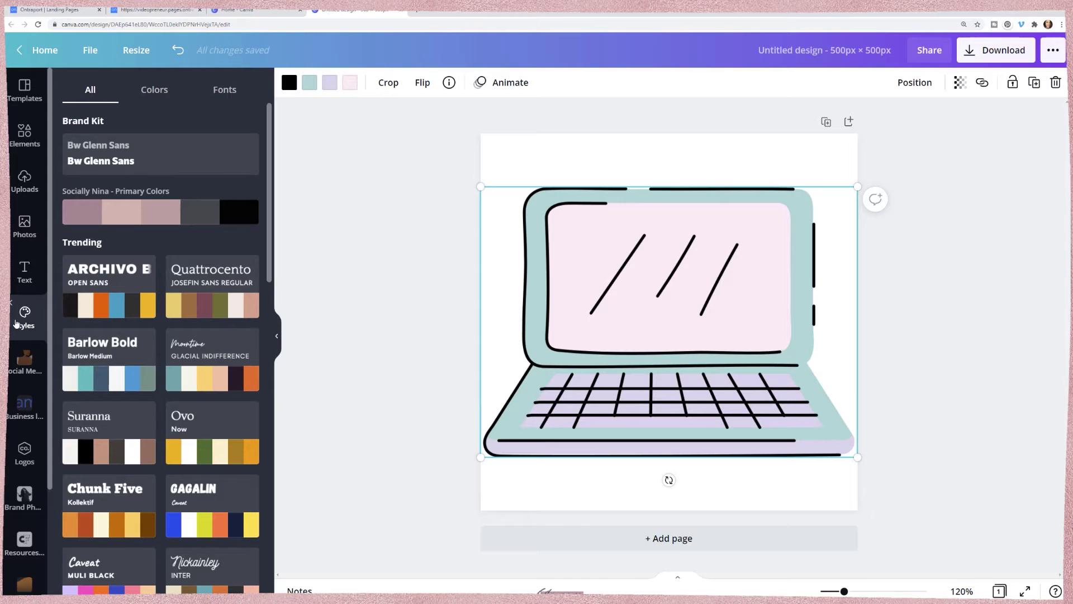
click(148, 211)
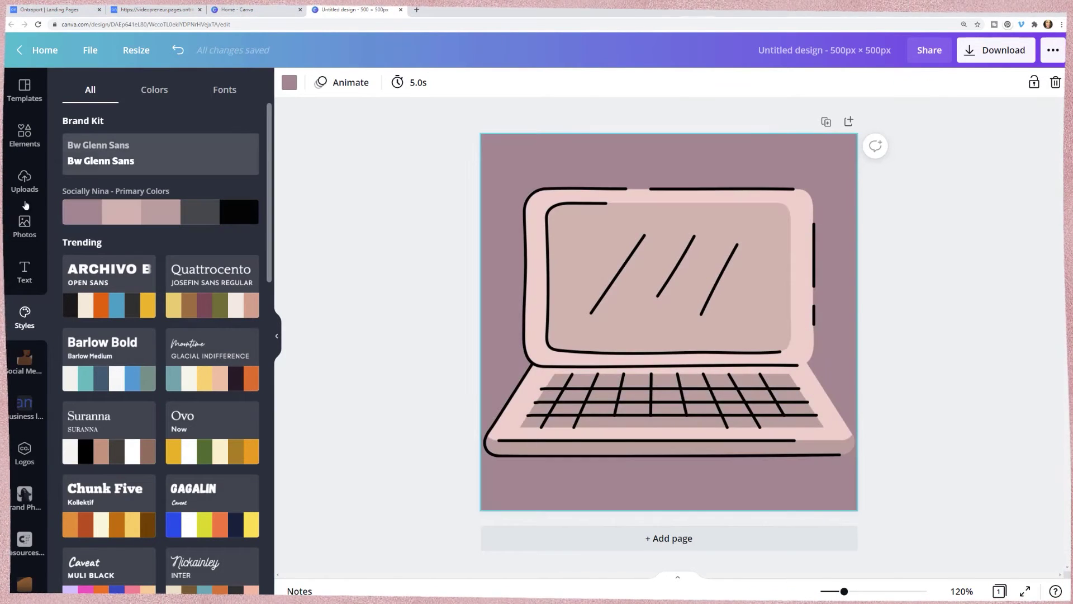
click(176, 211)
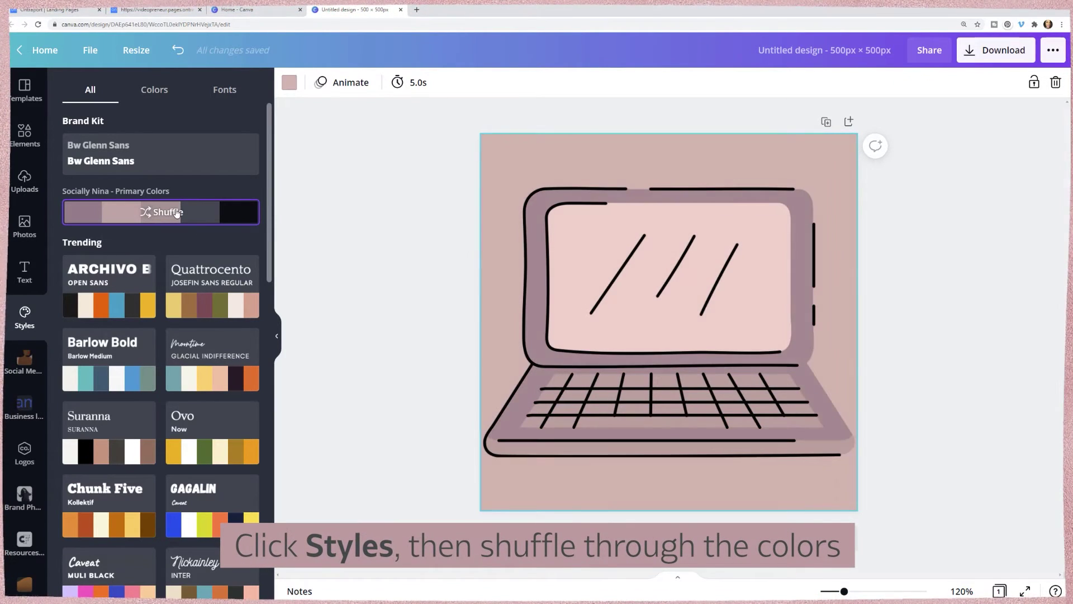
click(176, 213)
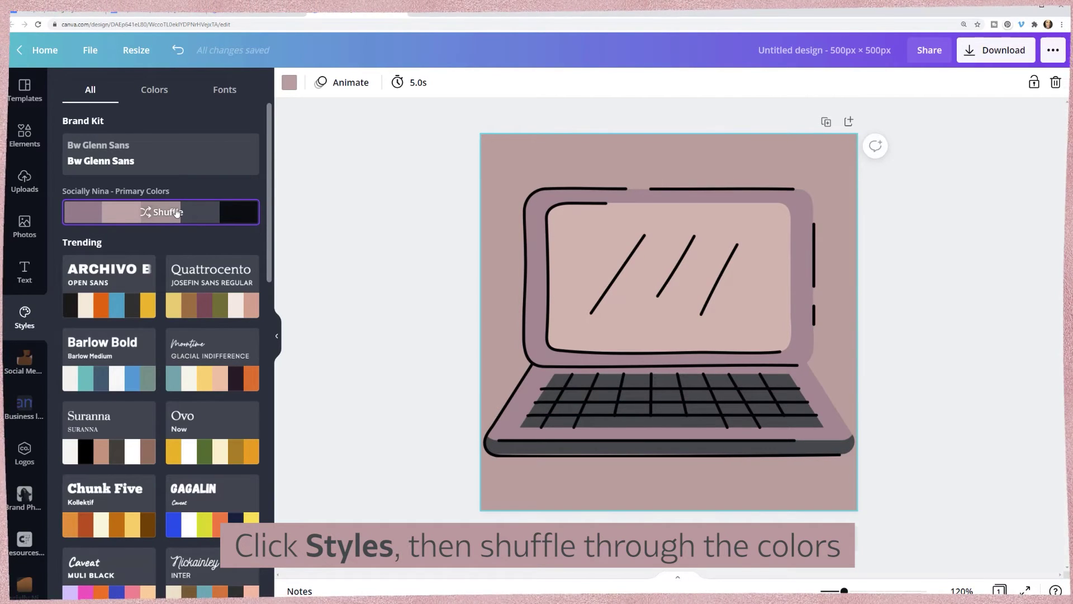
click(173, 216)
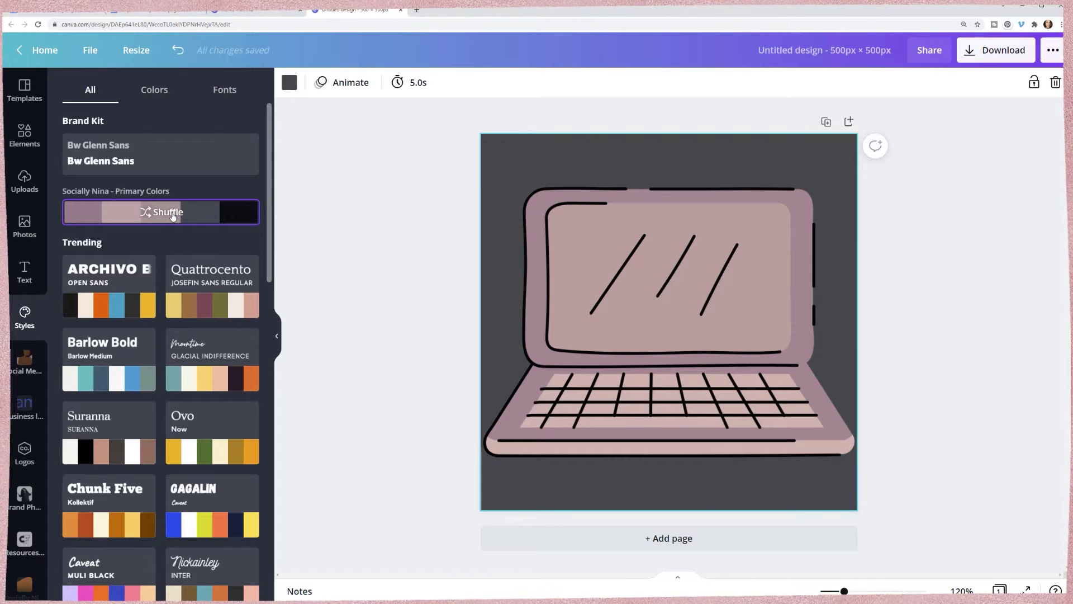
click(172, 216)
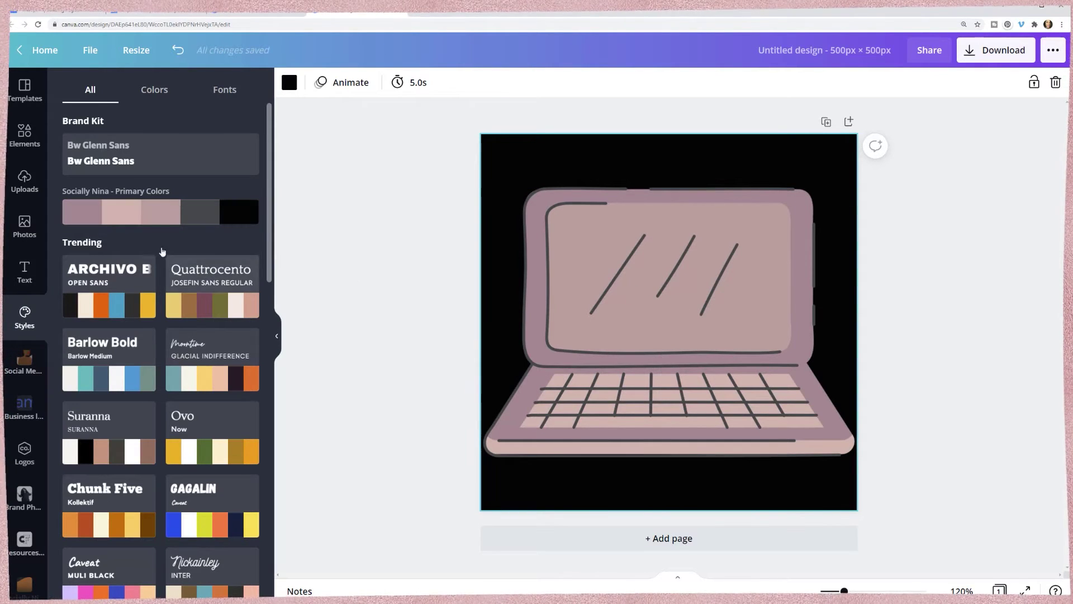
click(159, 220)
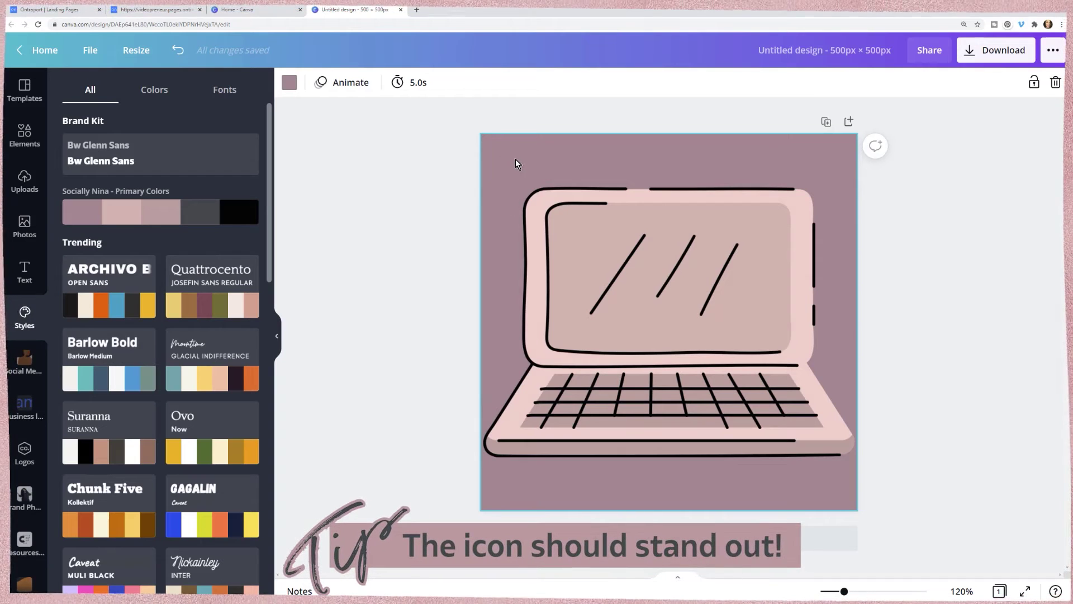
Clear the mauve background colour so the page is plain white again.
click(289, 82)
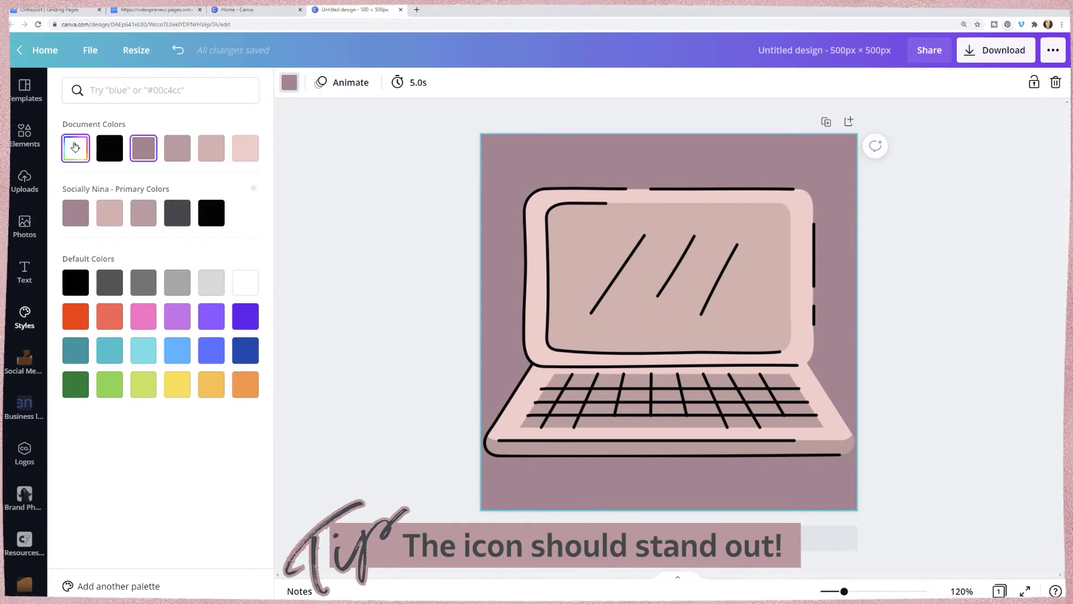
click(75, 147)
key(BackSpace)
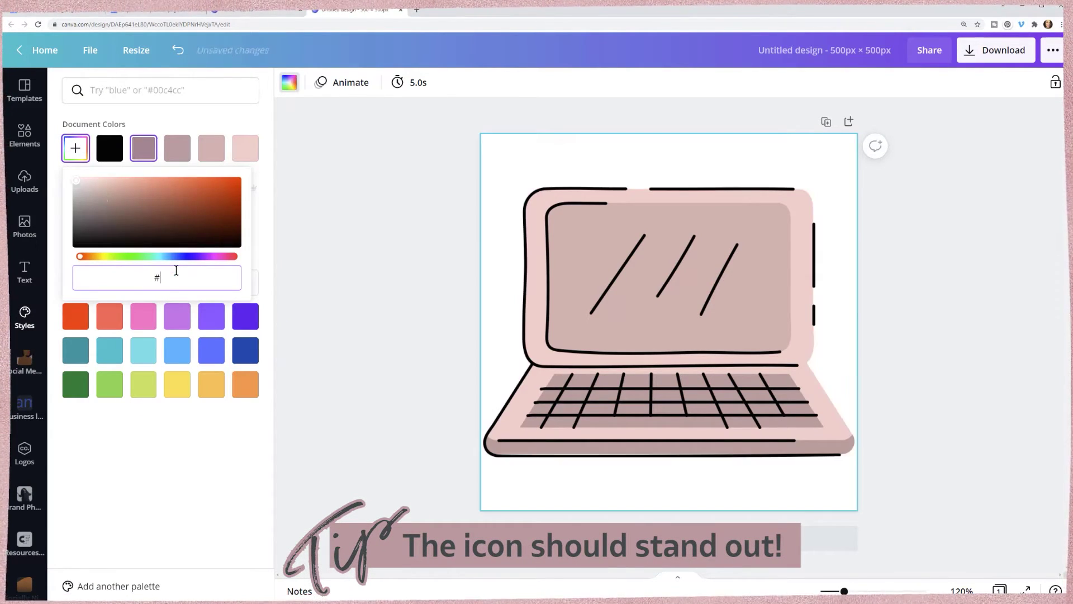
key(Escape)
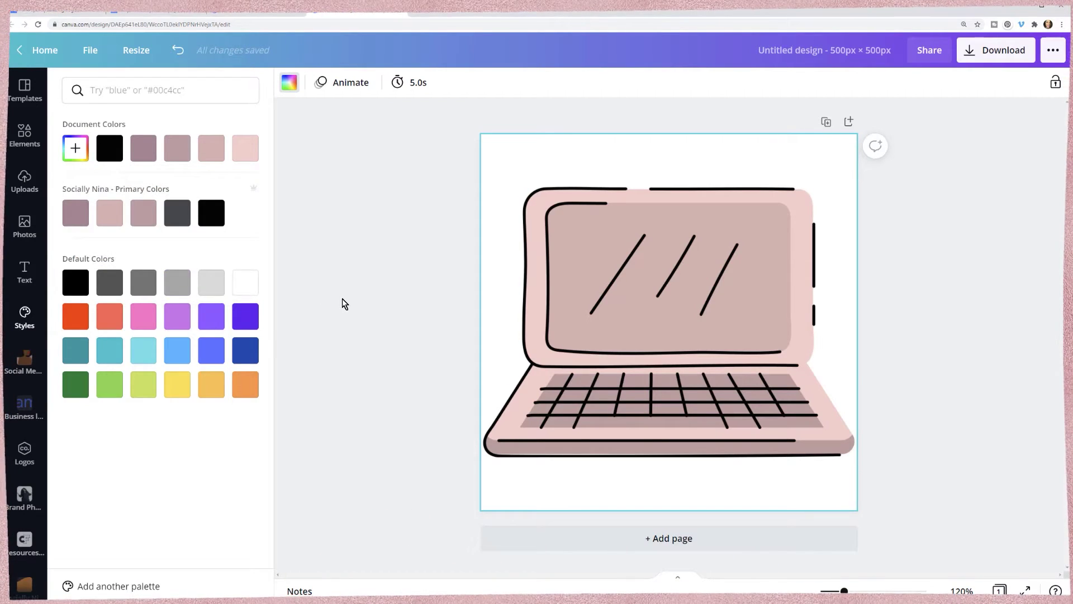
click(345, 303)
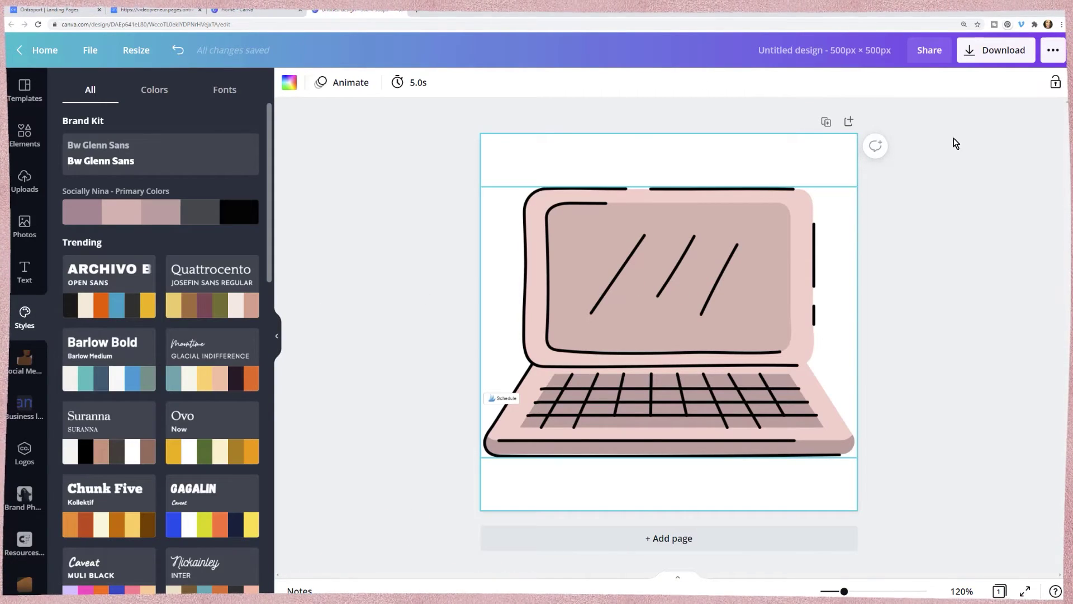
Check the download options and select the laptop graphic.
click(996, 50)
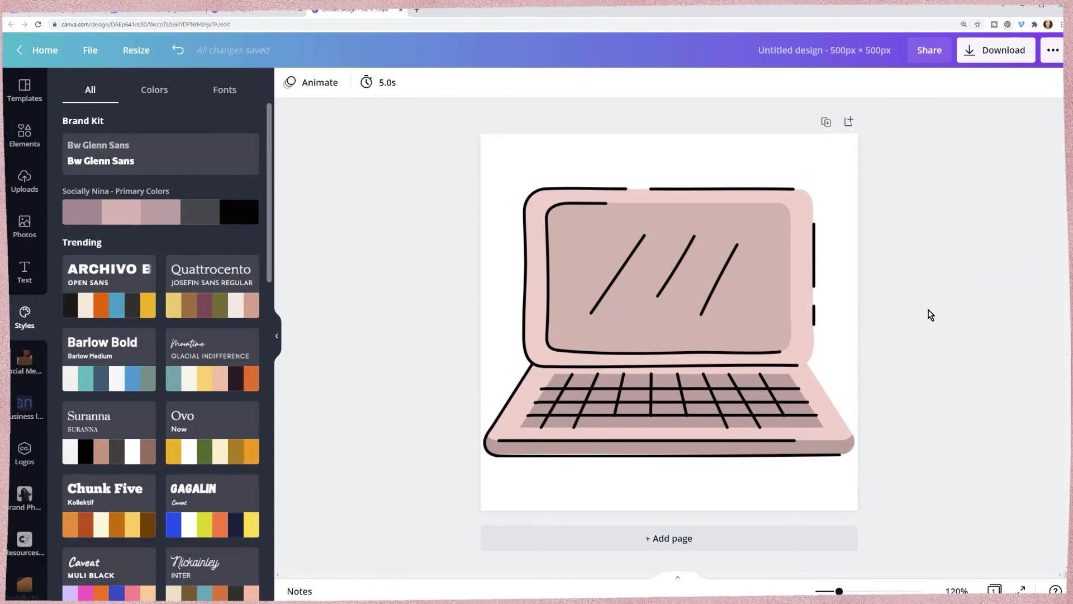
click(782, 327)
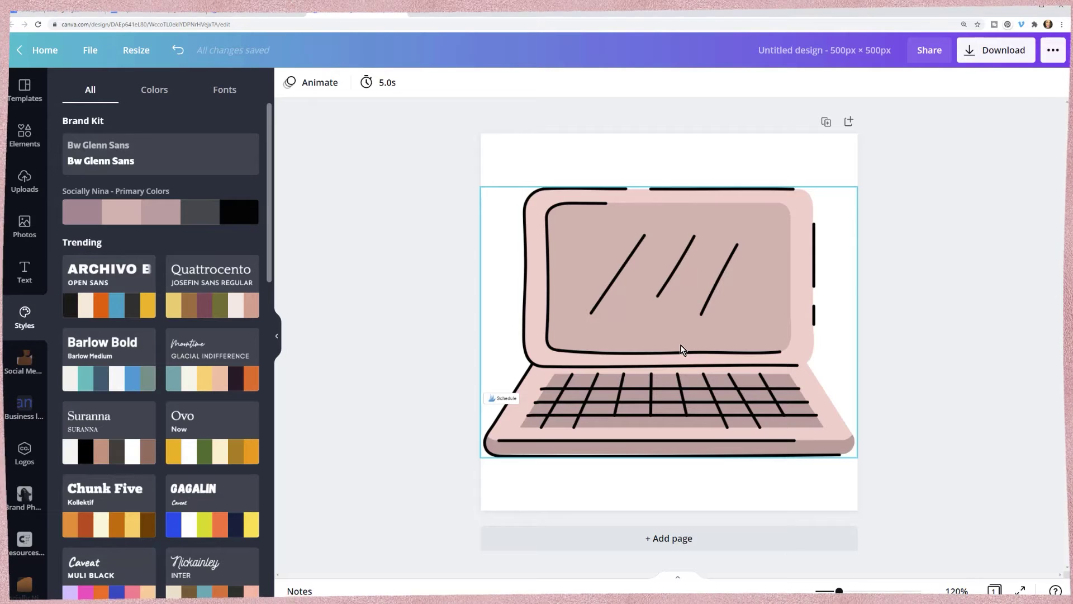
click(423, 262)
click(556, 287)
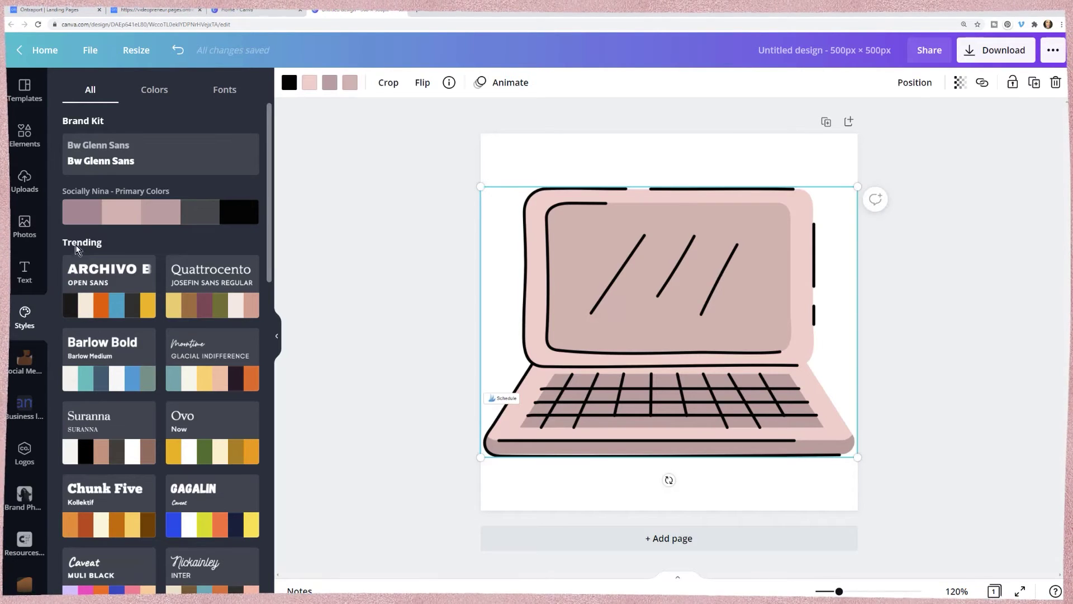
Delete the laptop and add the corded mouse and smartphone graphics from the computer results.
click(24, 137)
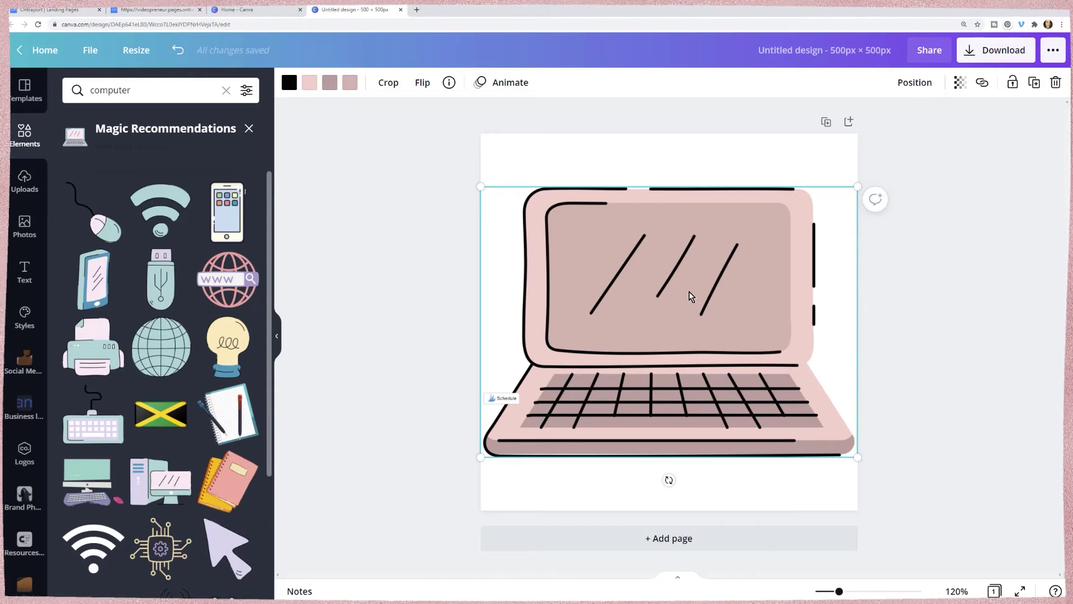
key(Delete)
scroll(136, 315, down, 4)
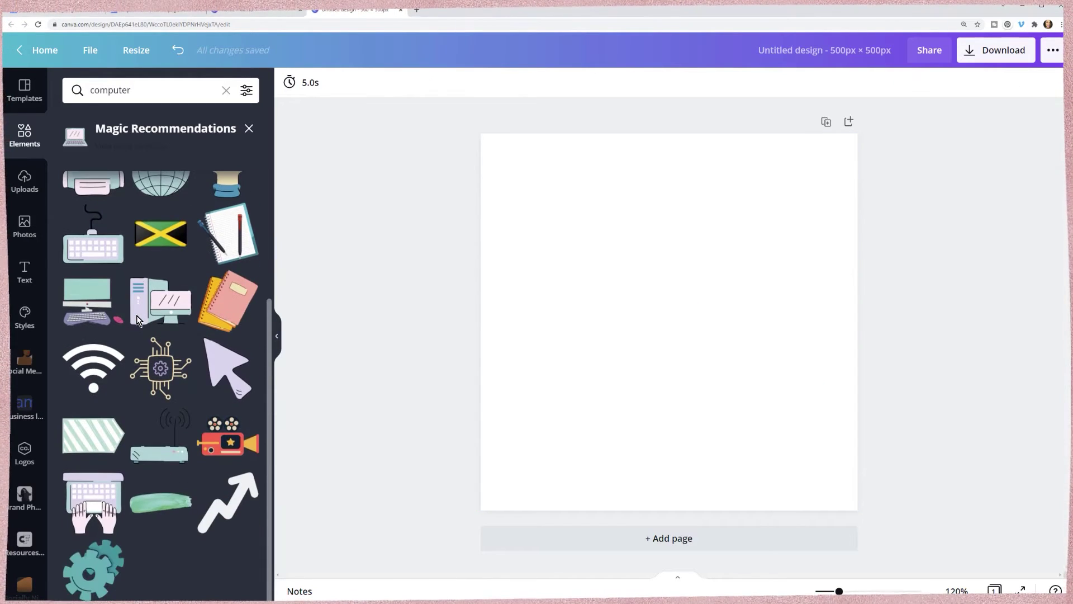
scroll(136, 319, up, 3)
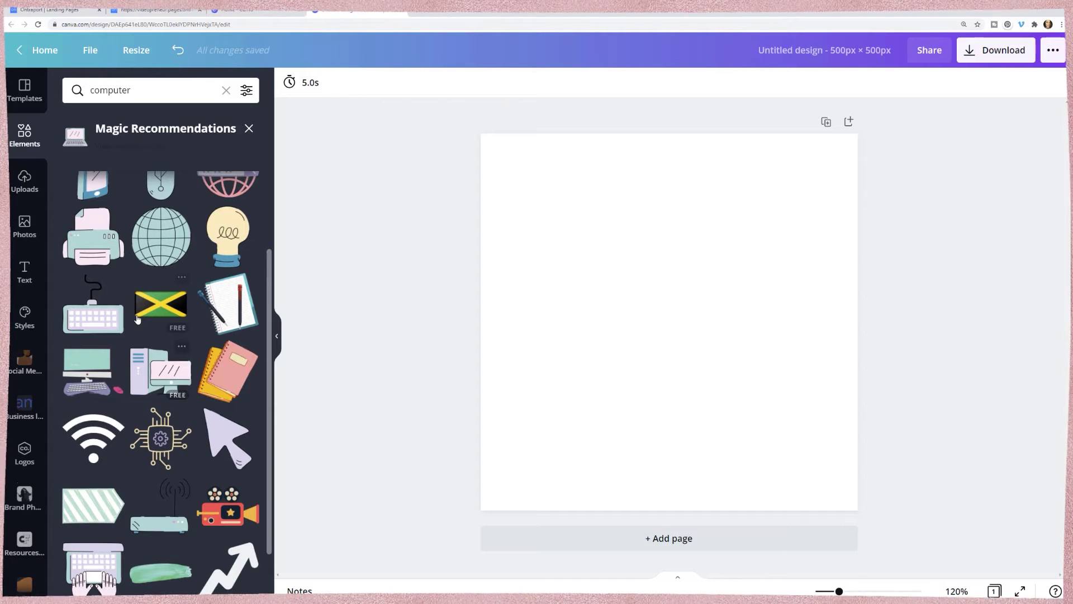
scroll(137, 319, up, 1)
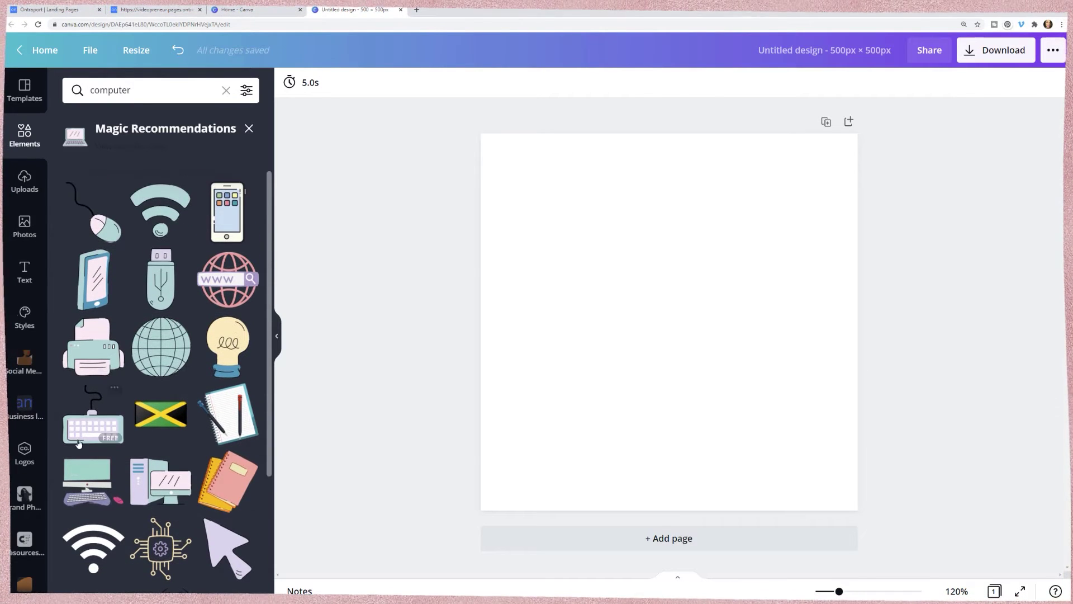
click(98, 221)
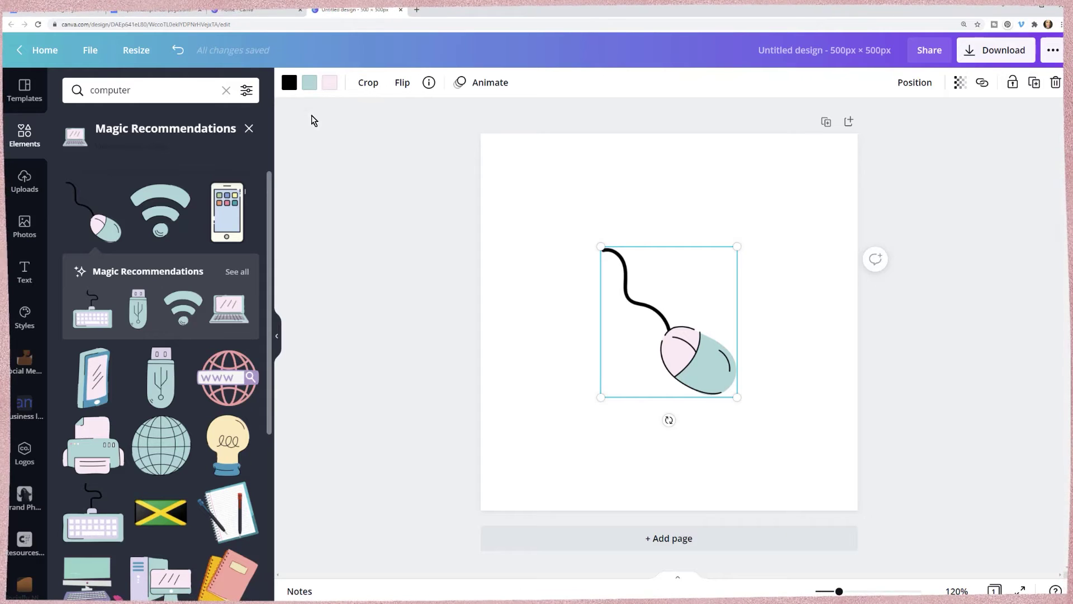
click(228, 223)
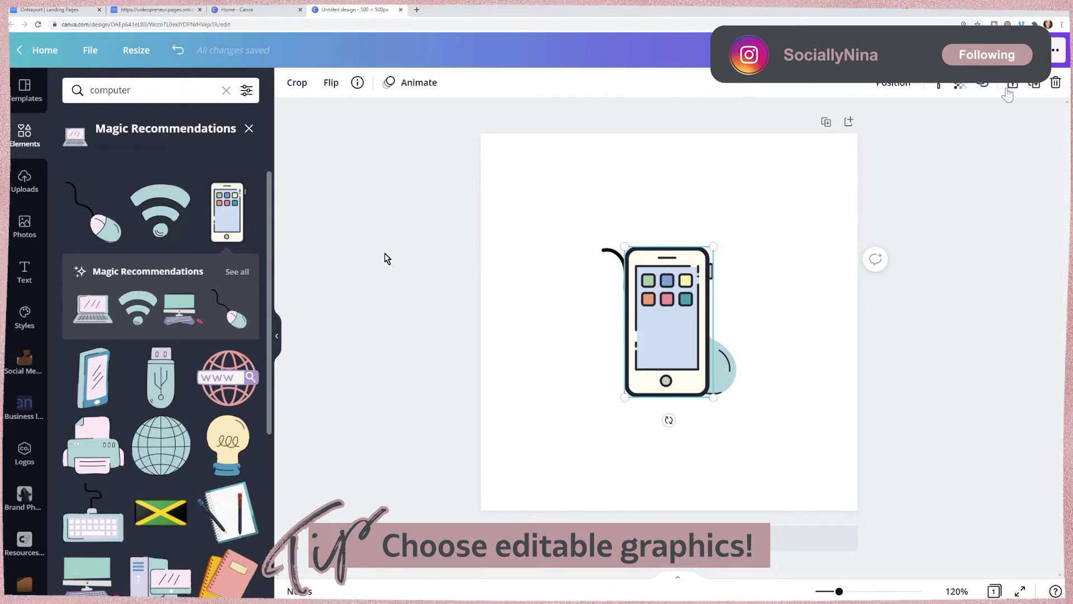
Move the phone up-left, apply the brand palette, then delete the phone graphic.
drag(660, 318, 558, 234)
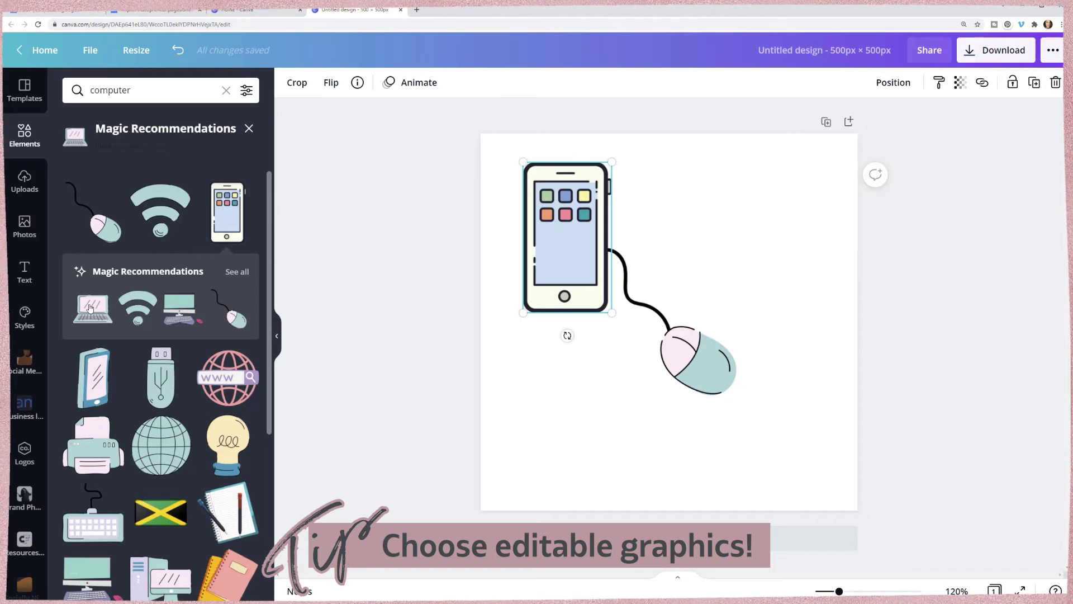
click(25, 317)
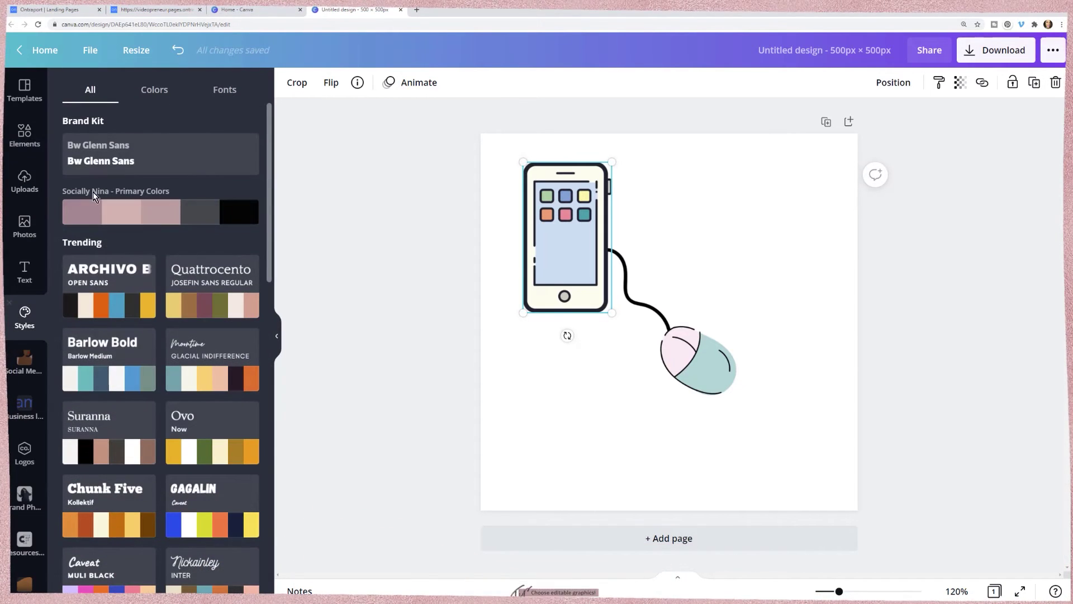
click(125, 212)
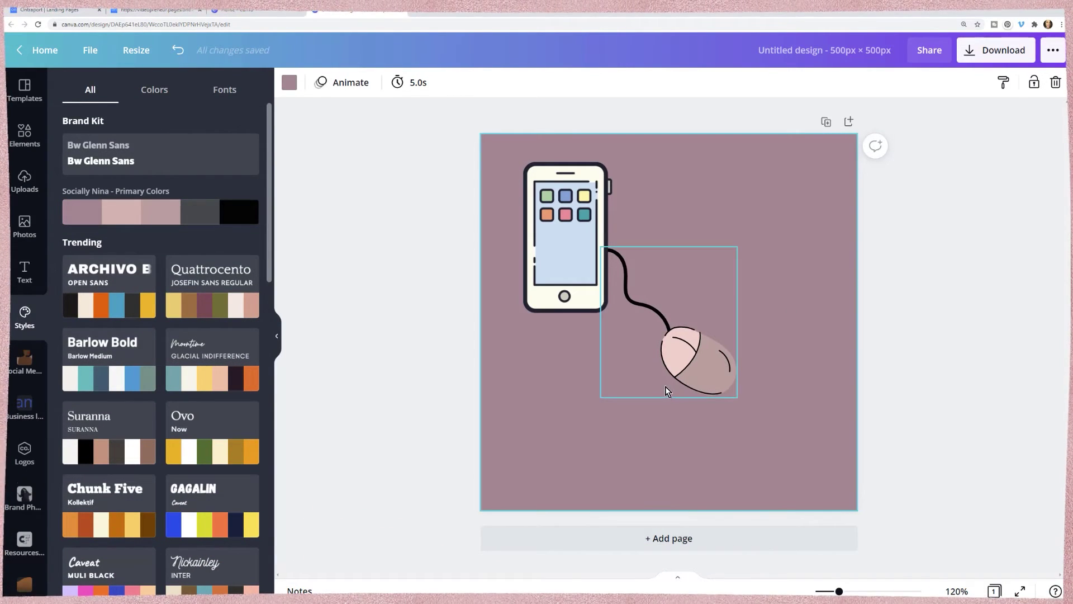
click(571, 245)
key(Delete)
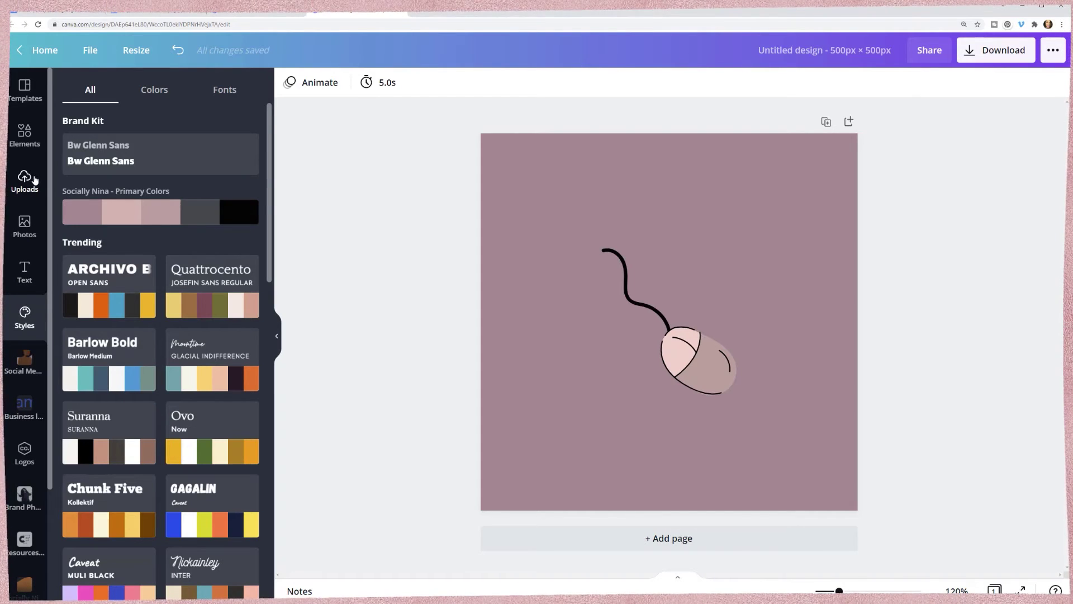
Enlarge the mouse graphic to fill most of the page and shift it slightly right.
click(22, 137)
drag(698, 366, 861, 513)
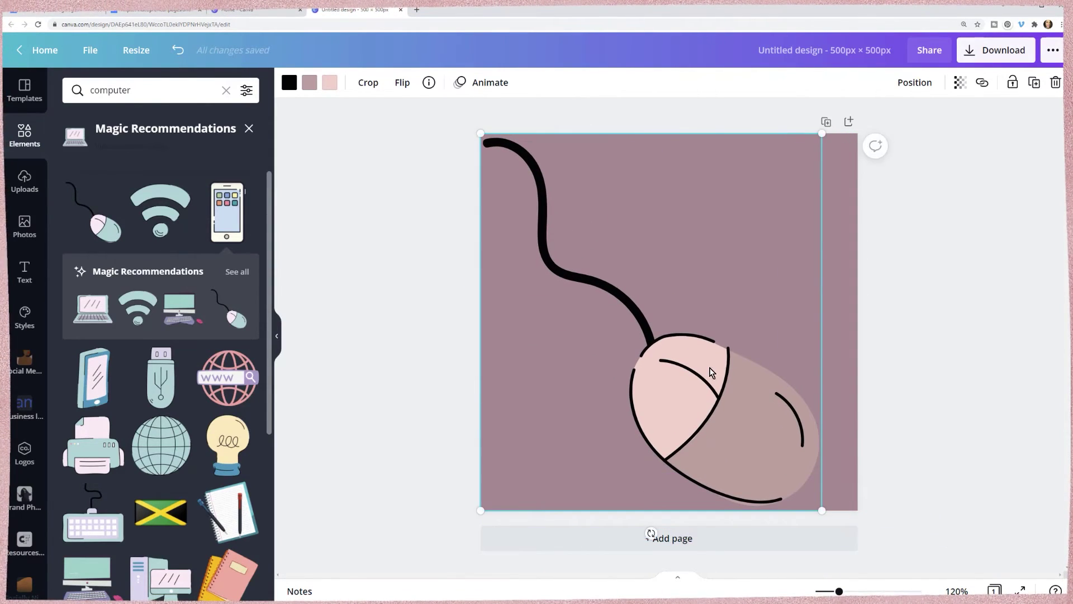
drag(651, 354, 677, 354)
key(Escape)
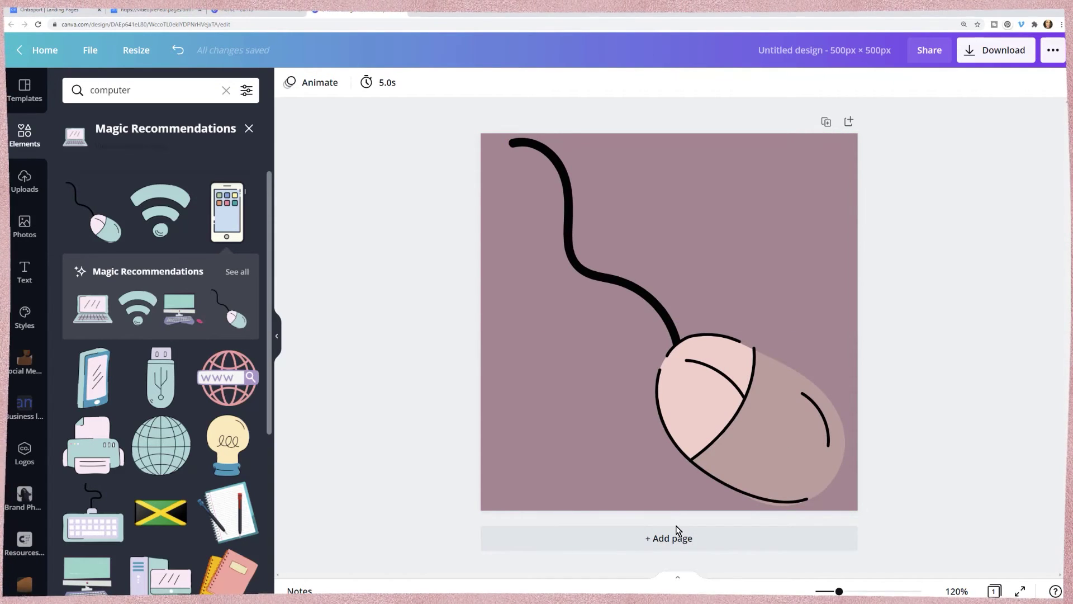
Change the page background colour from mauve back to white.
click(500, 209)
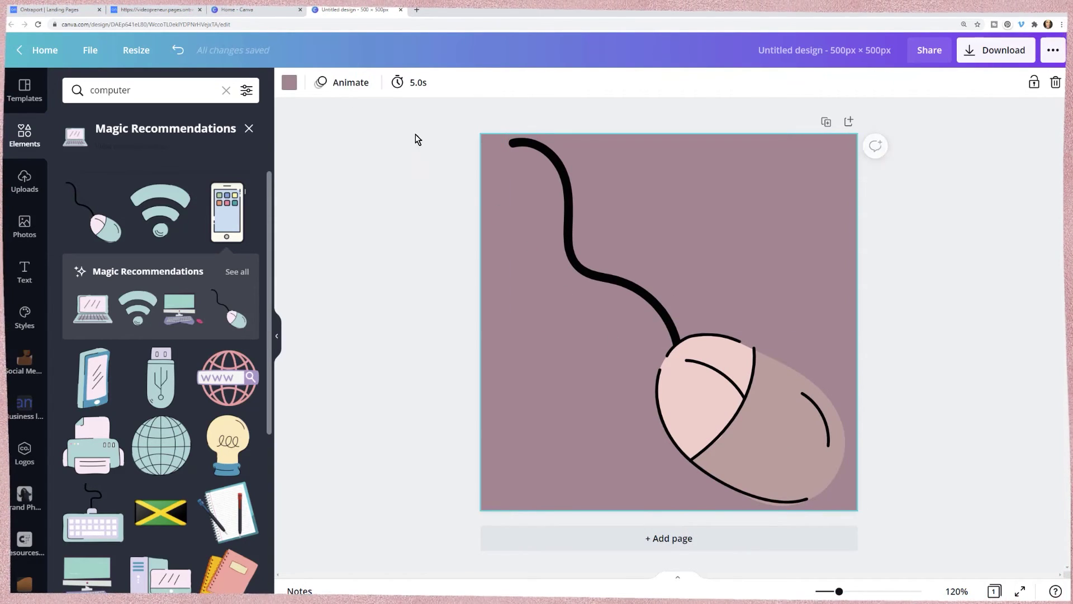
click(289, 83)
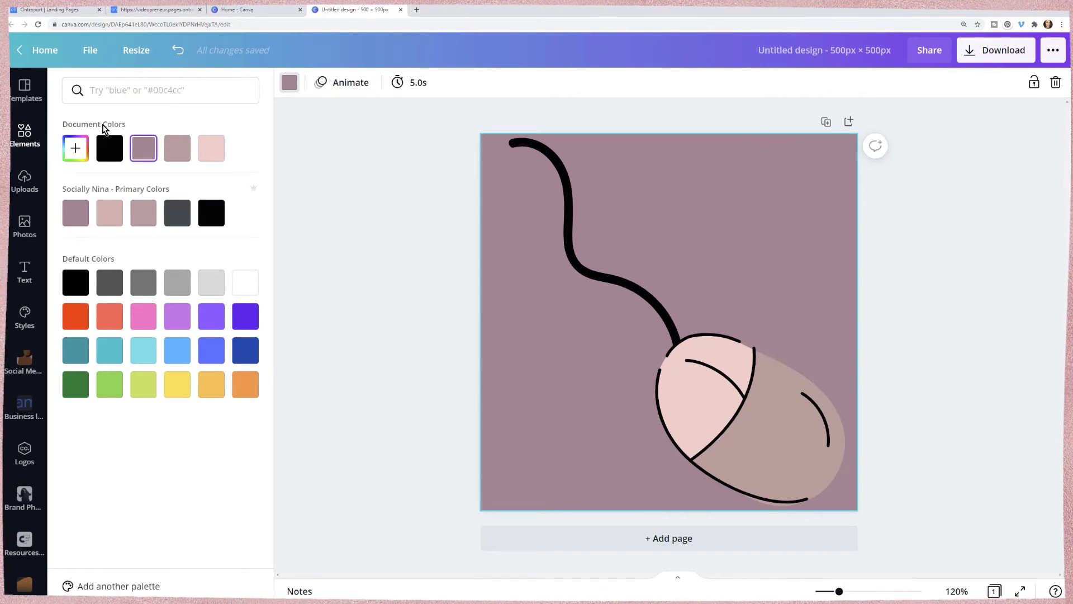
click(76, 146)
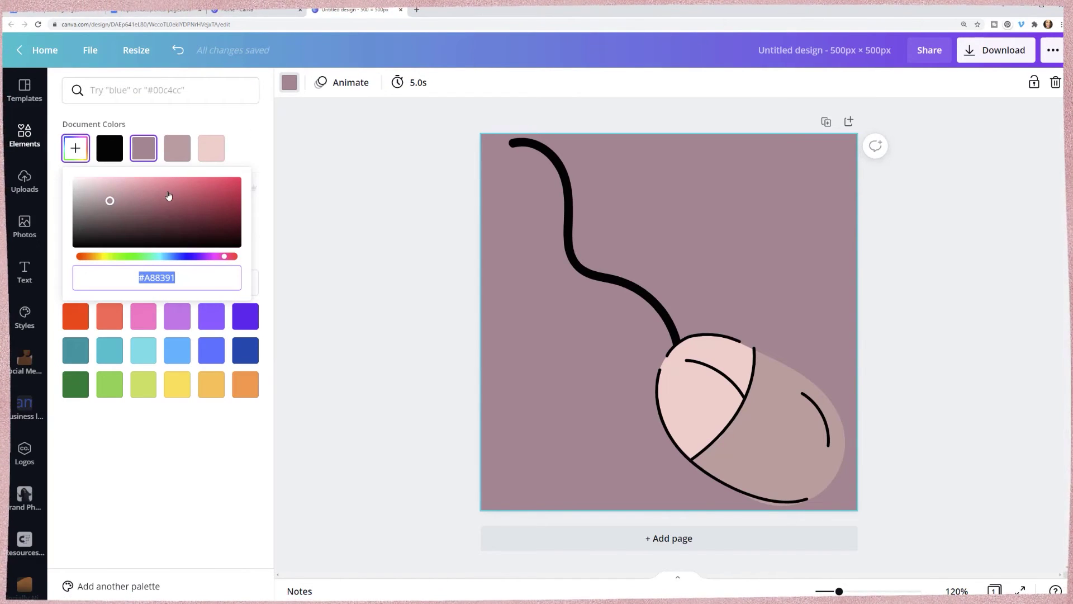
text(#)
click(393, 330)
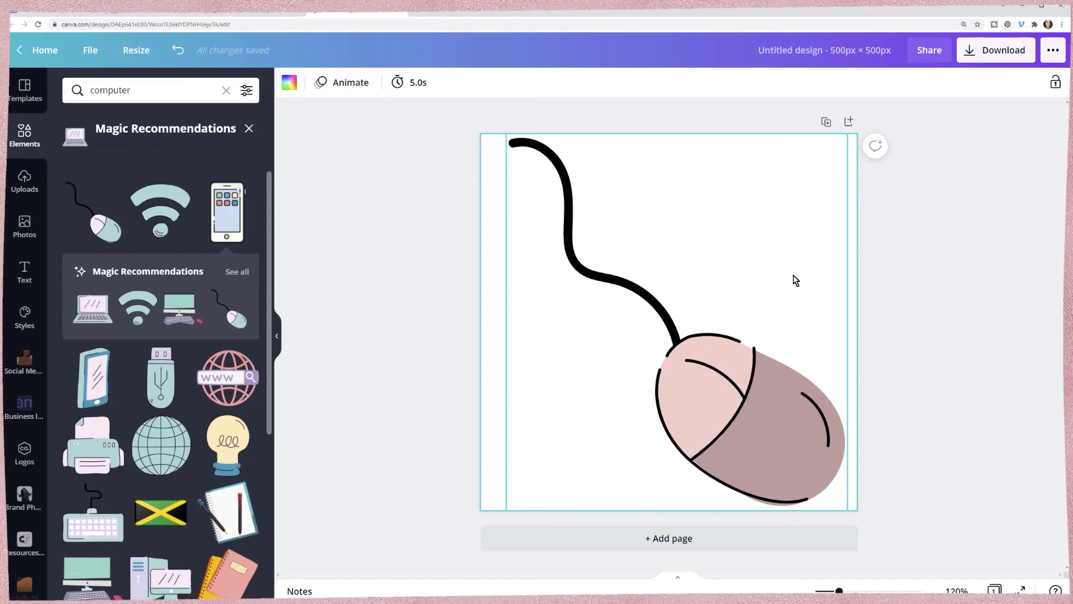
click(968, 192)
Export the mouse design as a transparent-background PNG and dismiss the saved-design popup.
click(986, 54)
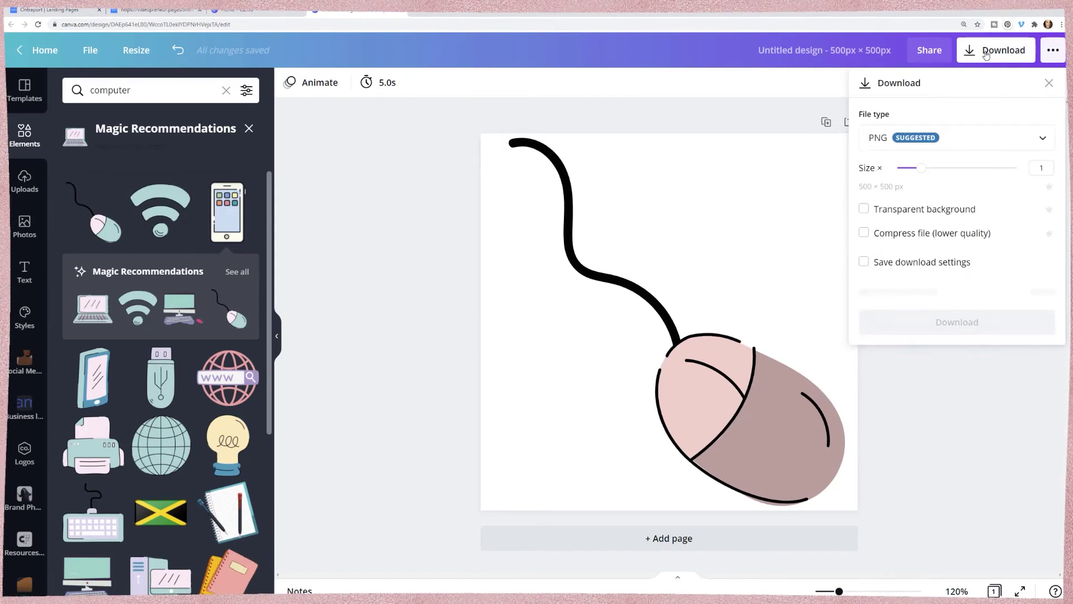
click(865, 209)
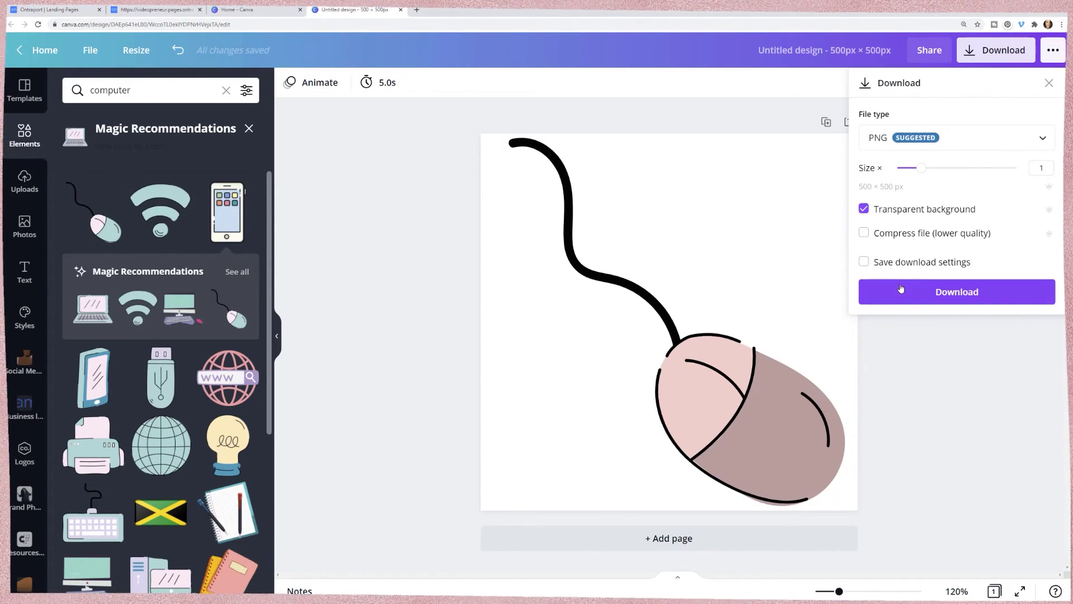
click(901, 290)
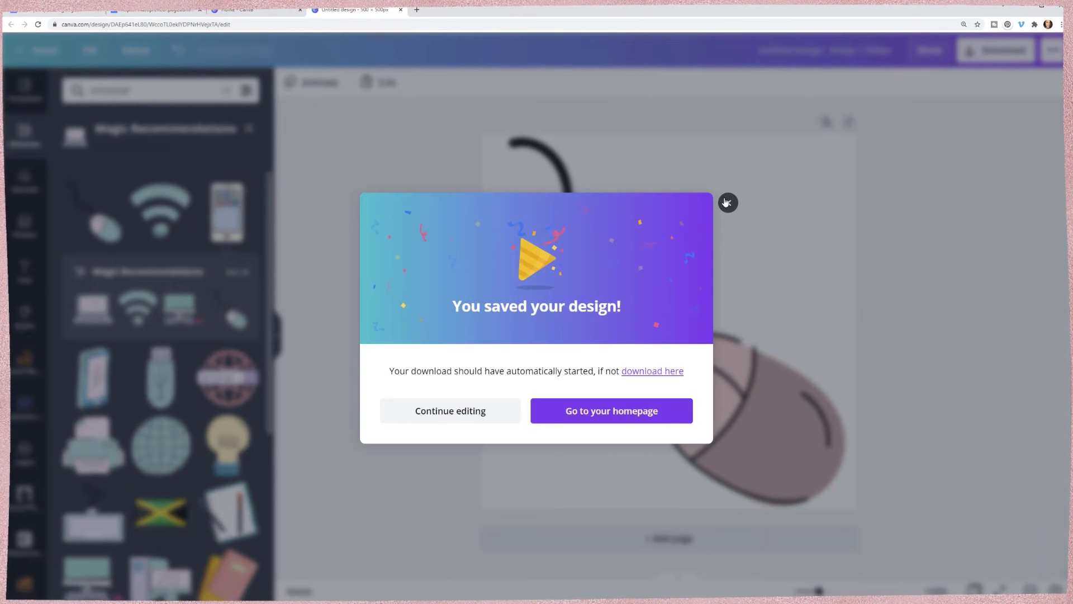
click(727, 202)
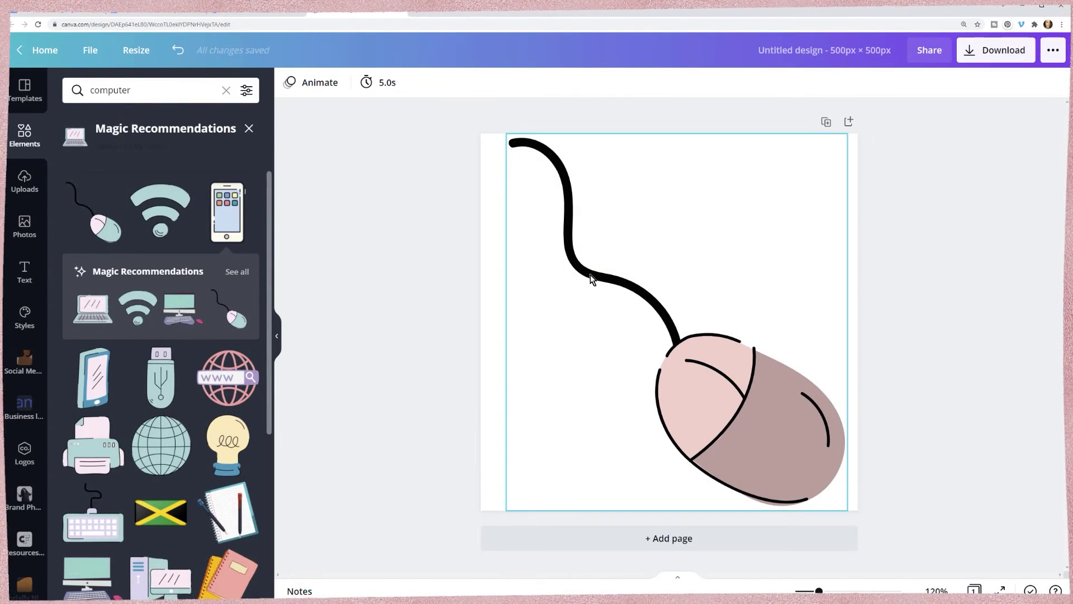
Check the published thank-you page and landing page editor, then view the Brand Marketing Squad page.
click(157, 9)
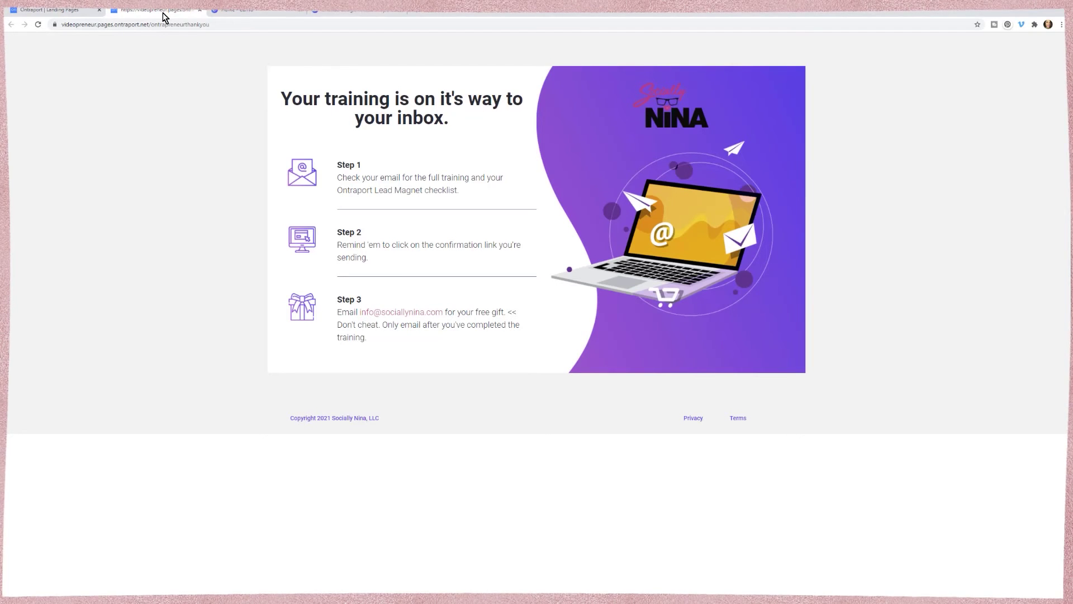
click(69, 11)
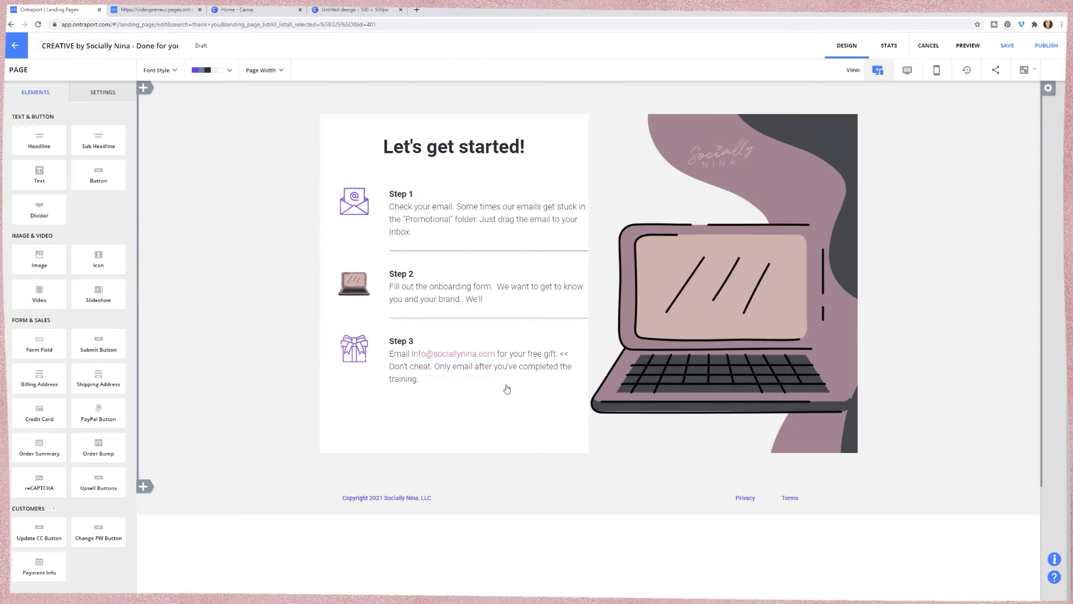
mouse_move(358, 208)
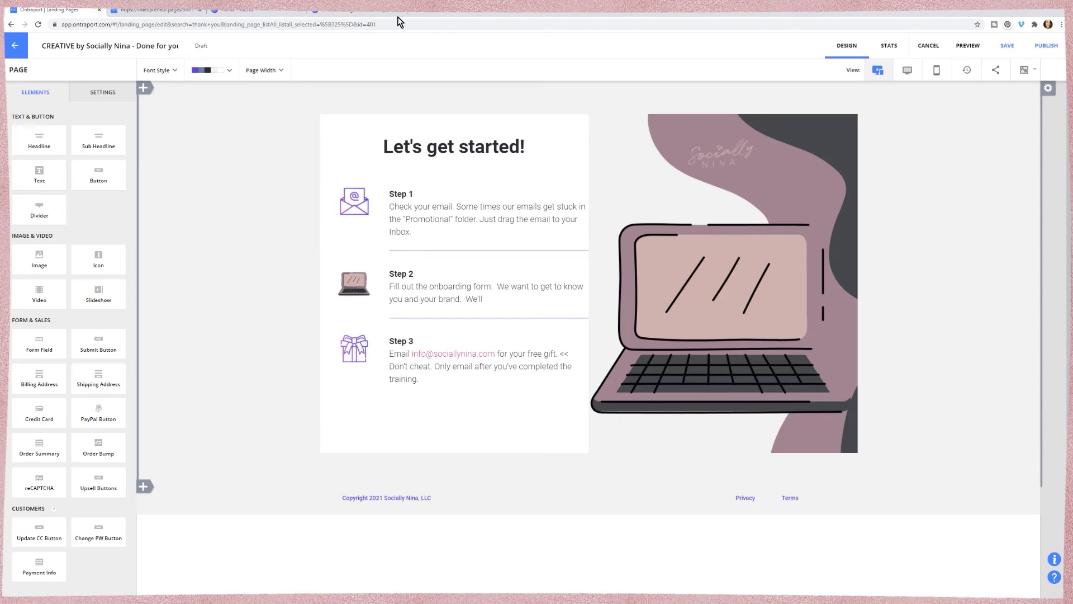
click(420, 11)
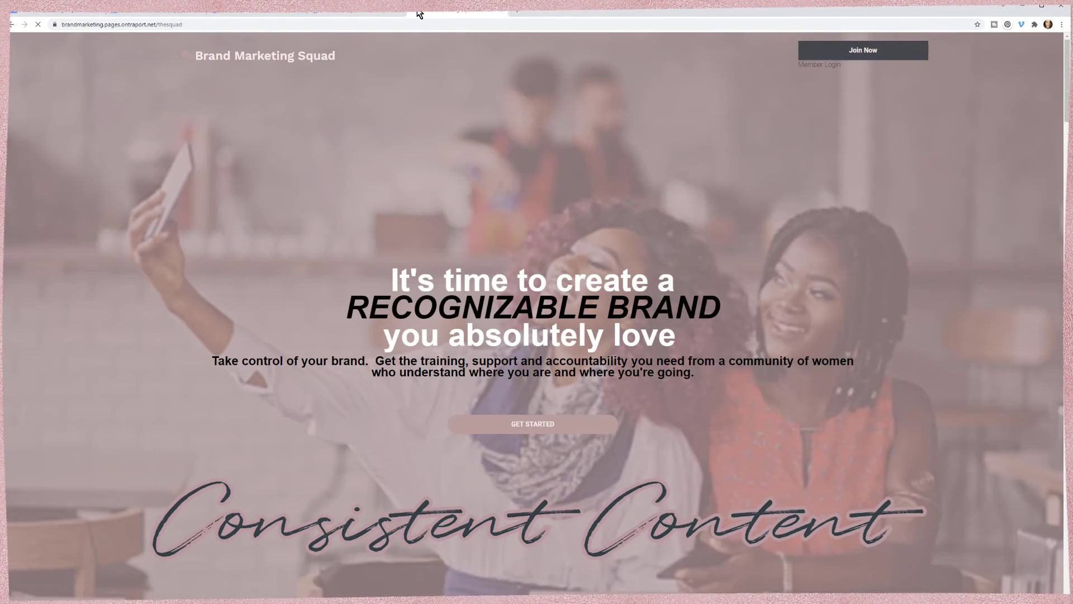
scroll(515, 333, down, 4)
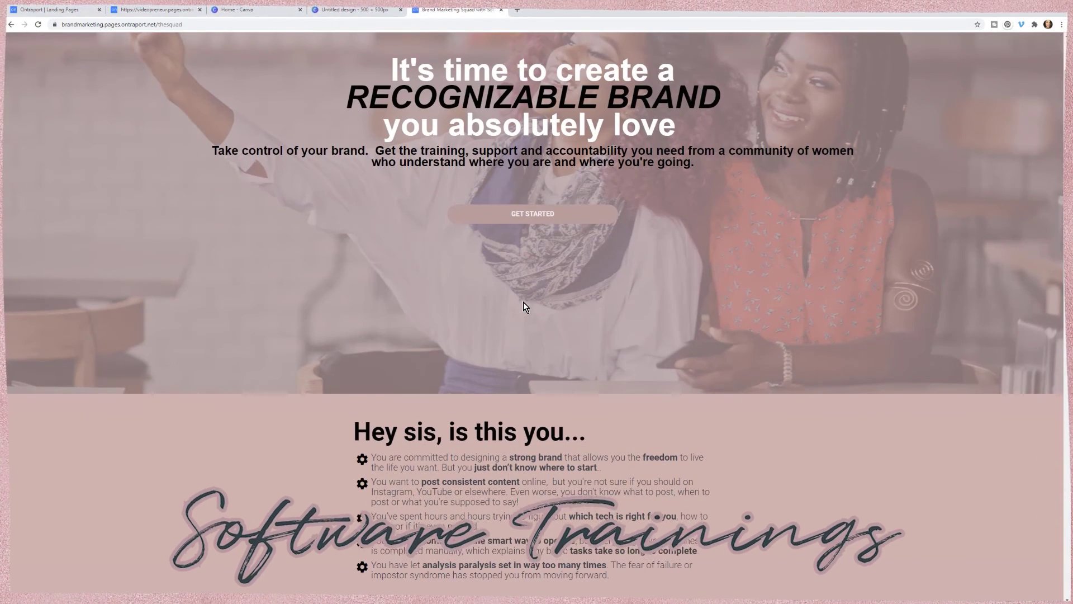
scroll(525, 306, down, 3)
scroll(524, 305, down, 1)
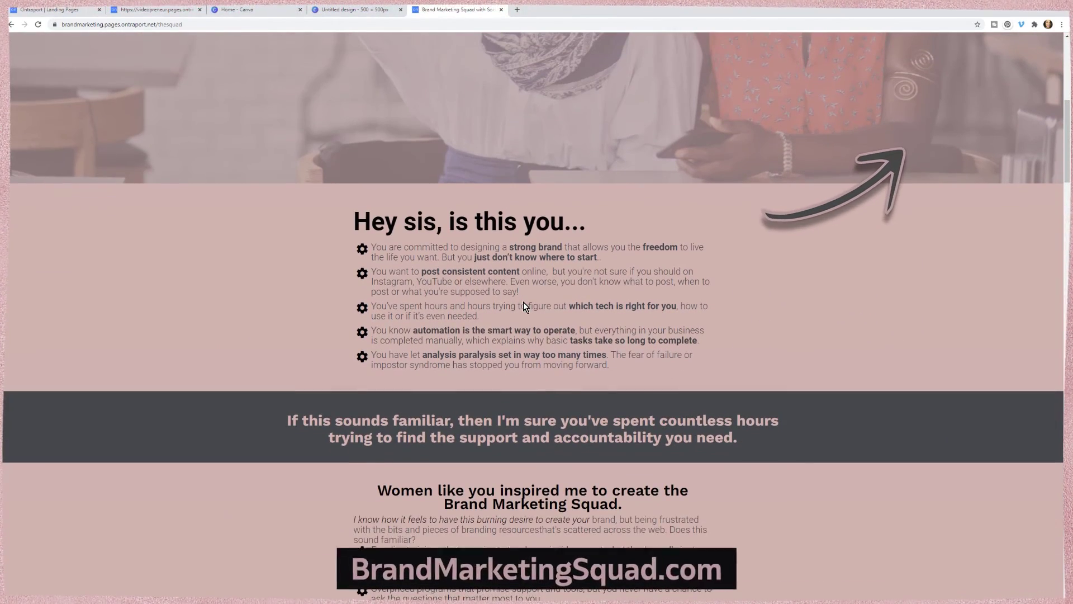
scroll(523, 302, down, 2)
scroll(523, 302, down, 6)
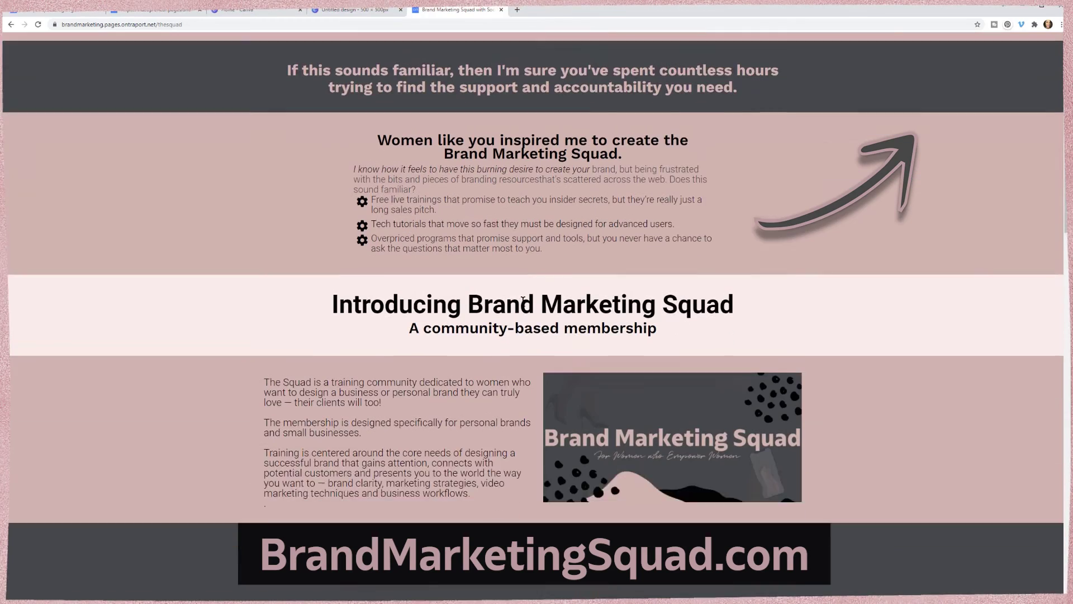
scroll(524, 302, down, 6)
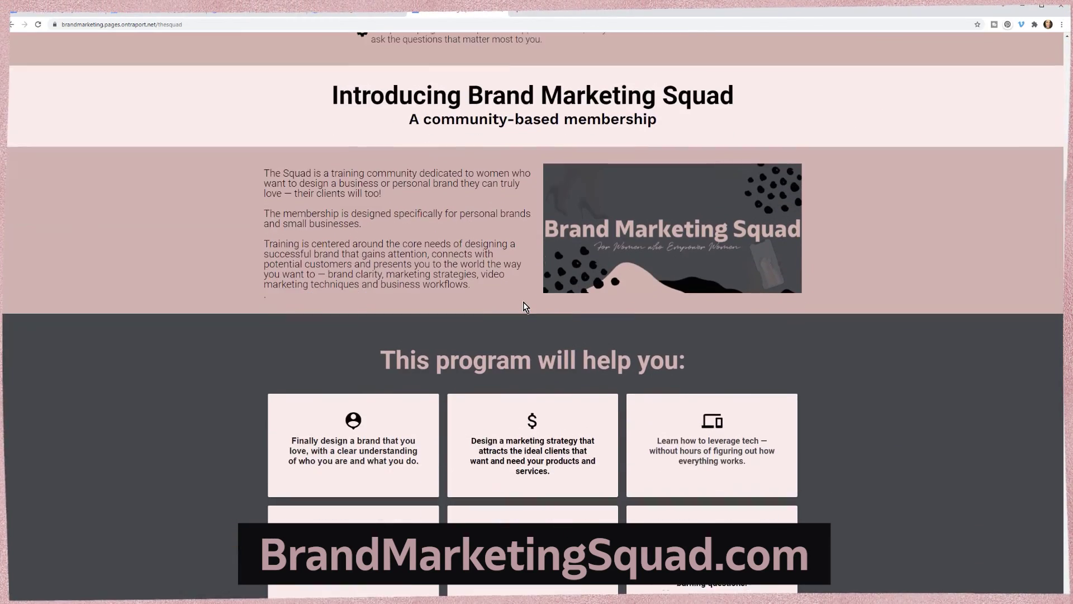
scroll(523, 302, down, 4)
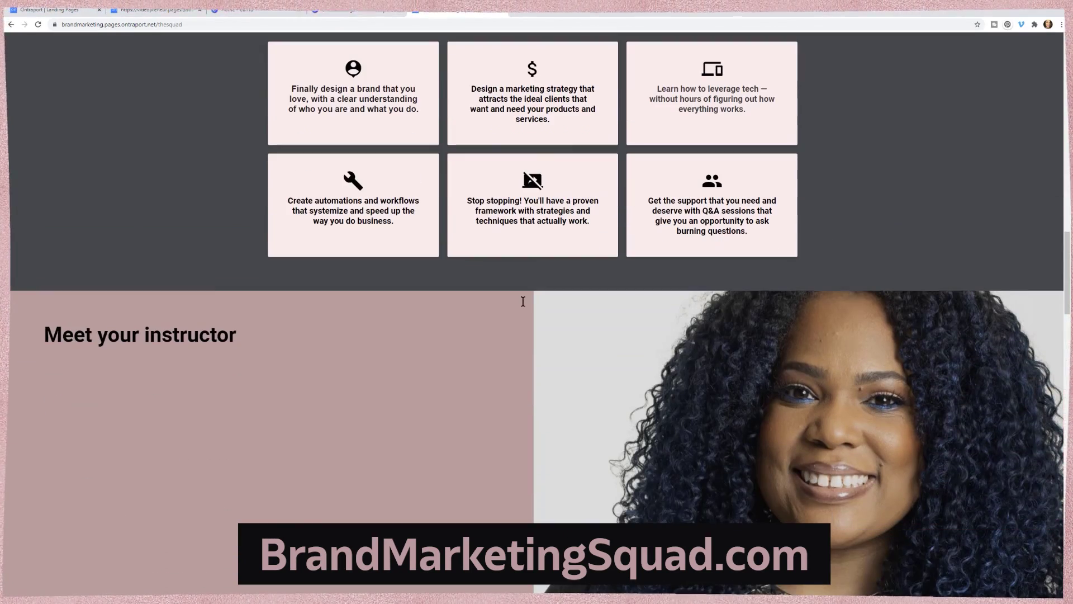
scroll(523, 302, down, 7)
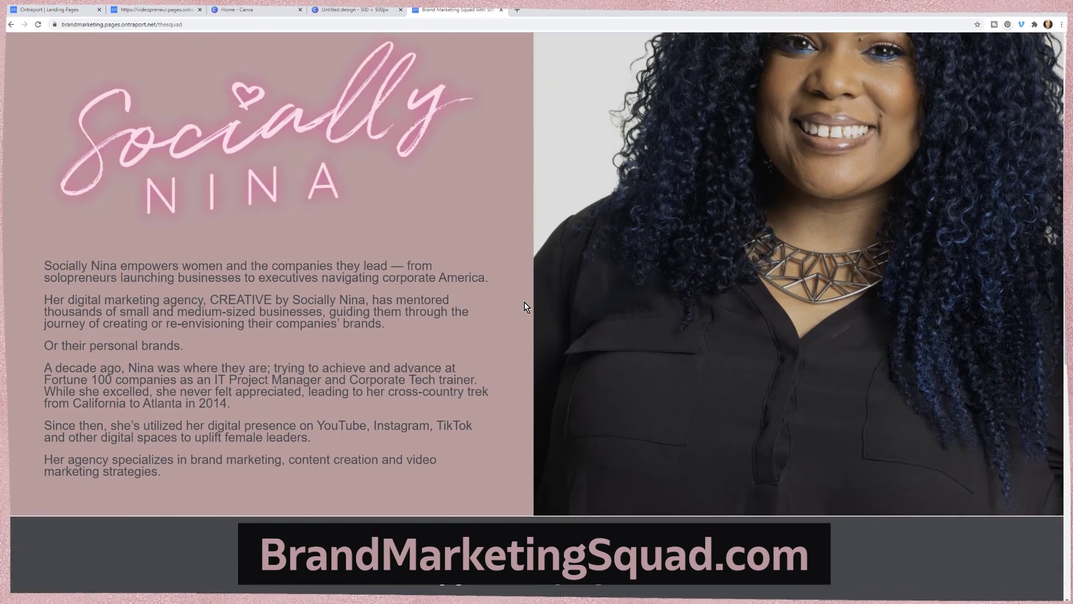
scroll(525, 302, down, 3)
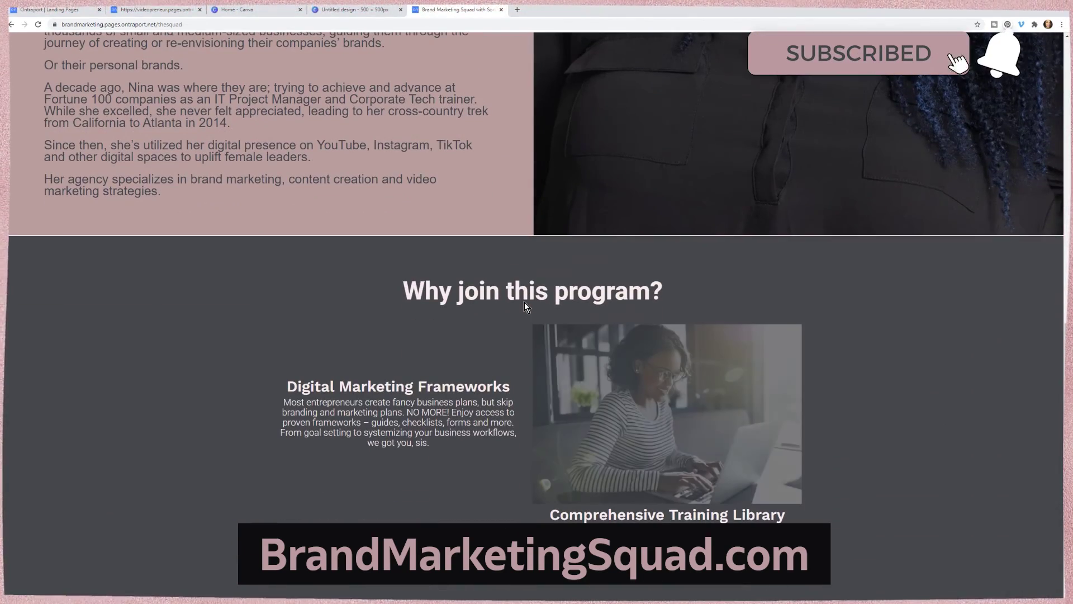
scroll(524, 301, down, 3)
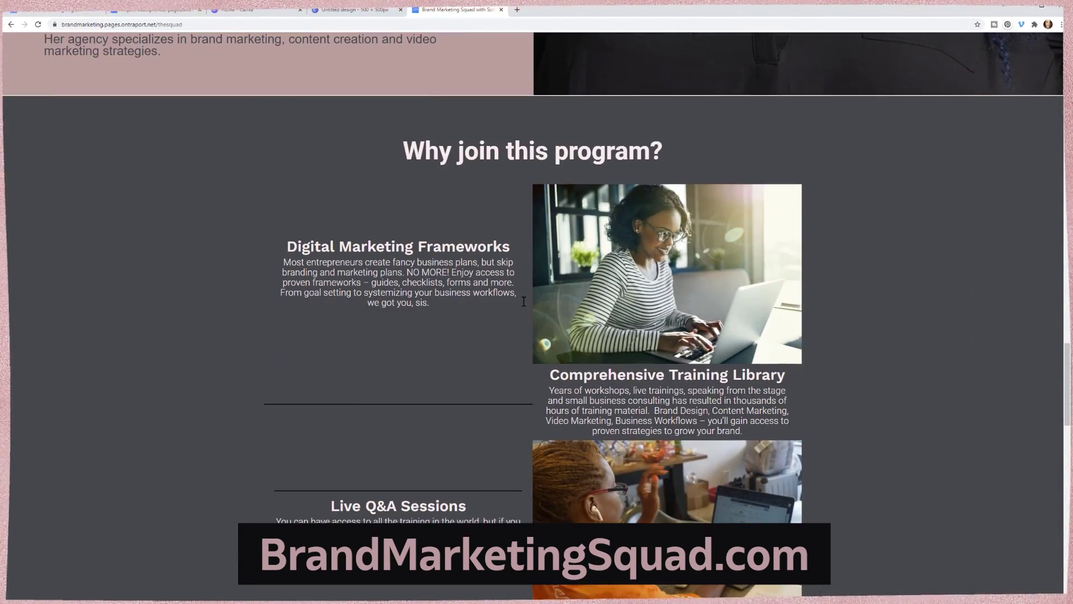
scroll(525, 302, down, 2)
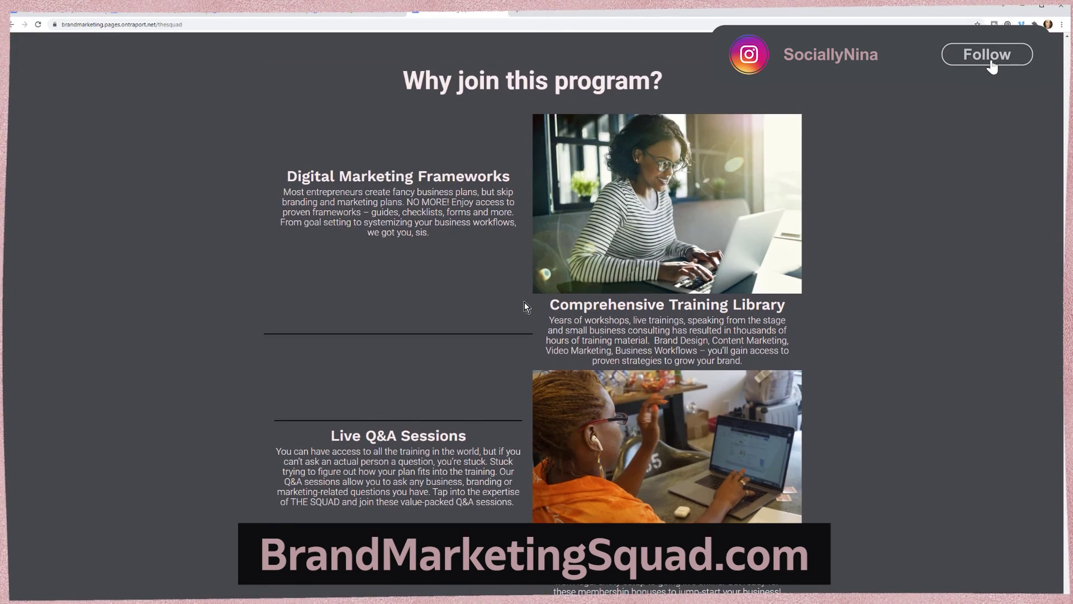
scroll(524, 302, down, 4)
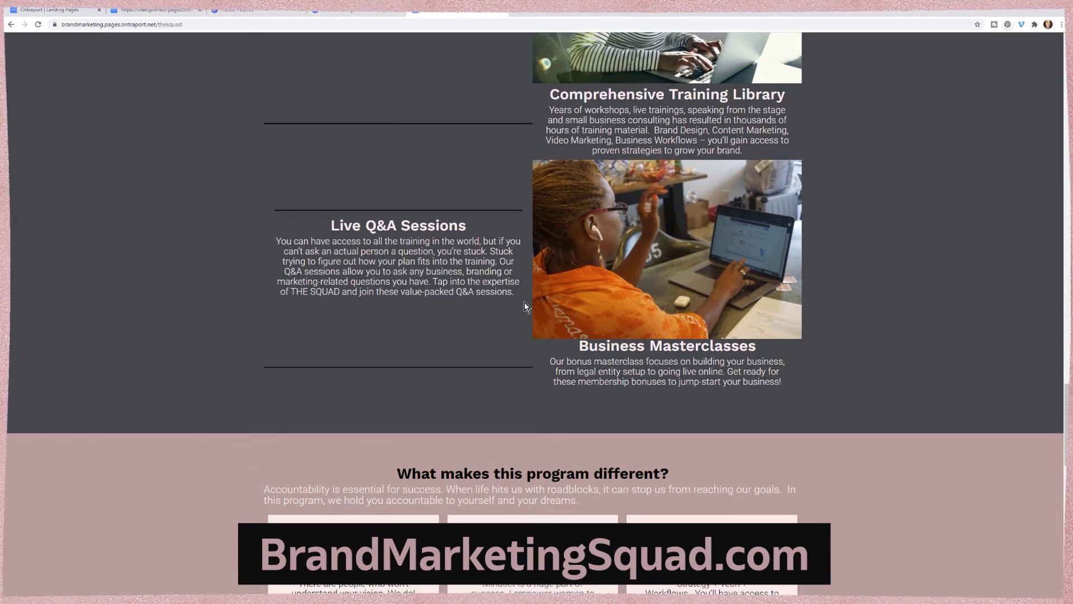
scroll(524, 302, down, 4)
scroll(526, 306, down, 4)
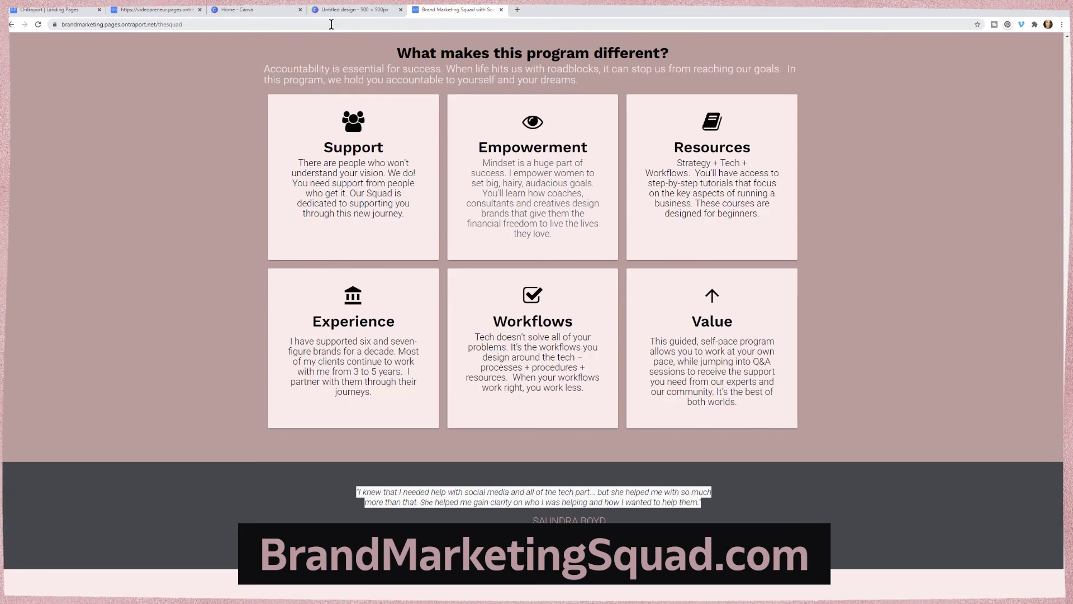
scroll(537, 302, down, 2)
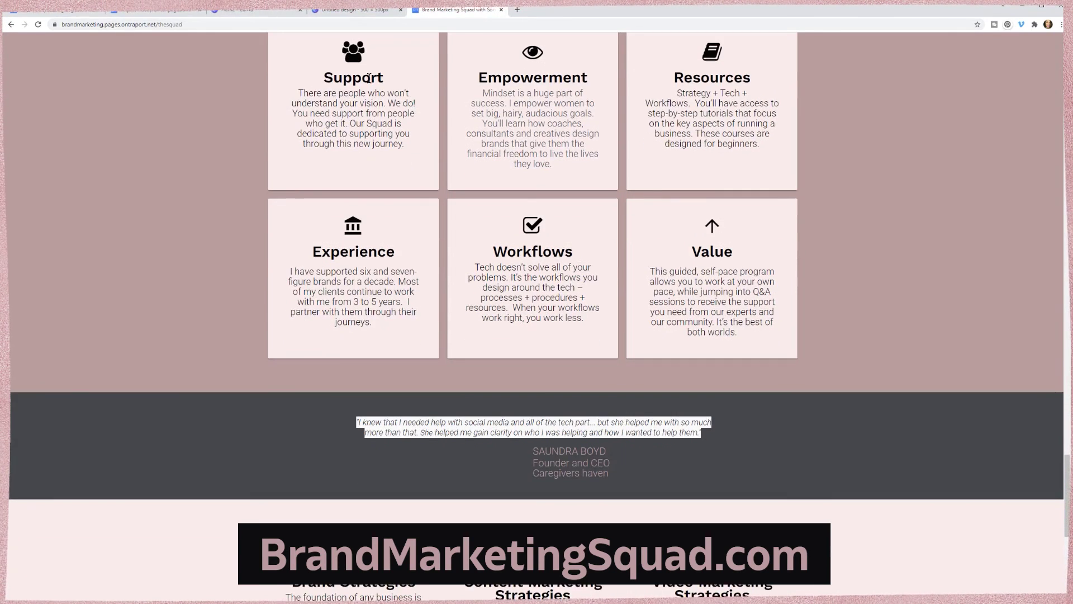